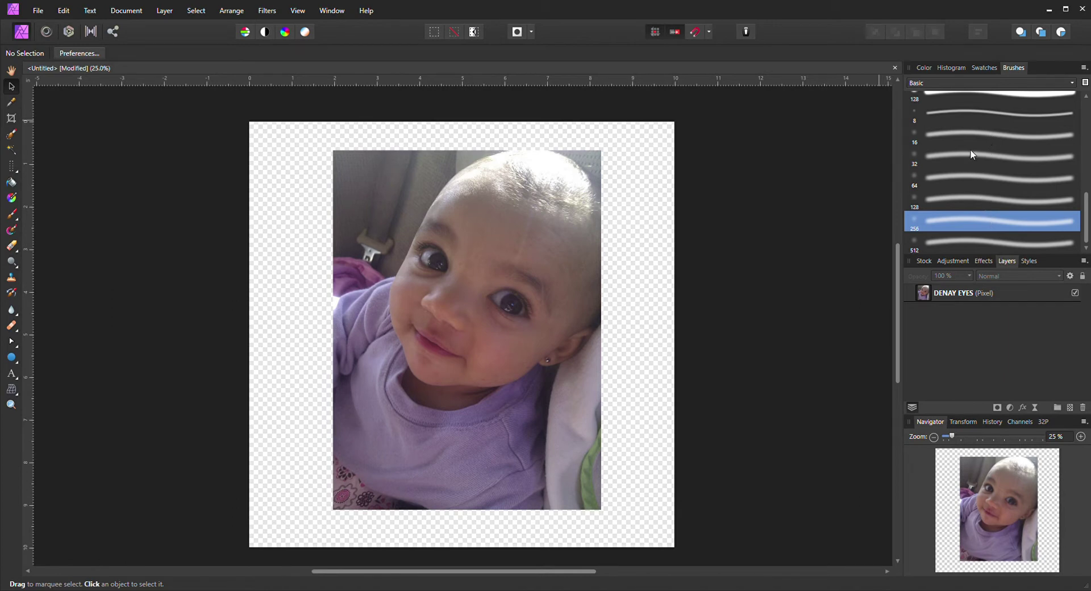
Step: Pick the 128 px Basic brush and switch to the Erase Brush Tool
{"action": "scroll", "coordinate": [970, 176], "scroll_direction": "up", "scroll_amount": 3}
{"action": "scroll", "coordinate": [967, 134], "scroll_direction": "down", "scroll_amount": 3}
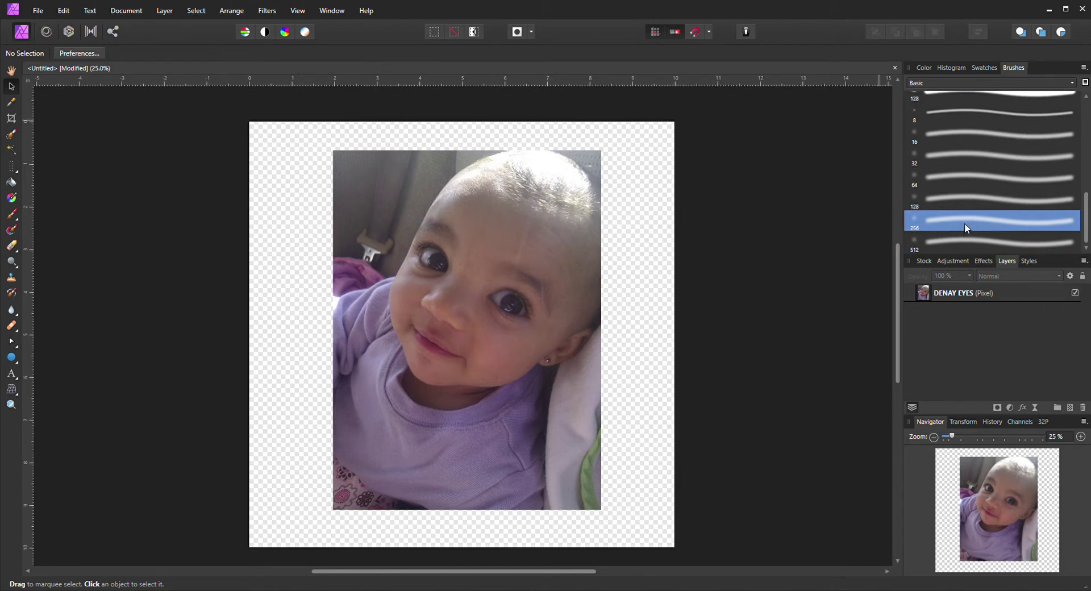
{"action": "scroll", "coordinate": [965, 225], "scroll_direction": "up", "scroll_amount": 4}
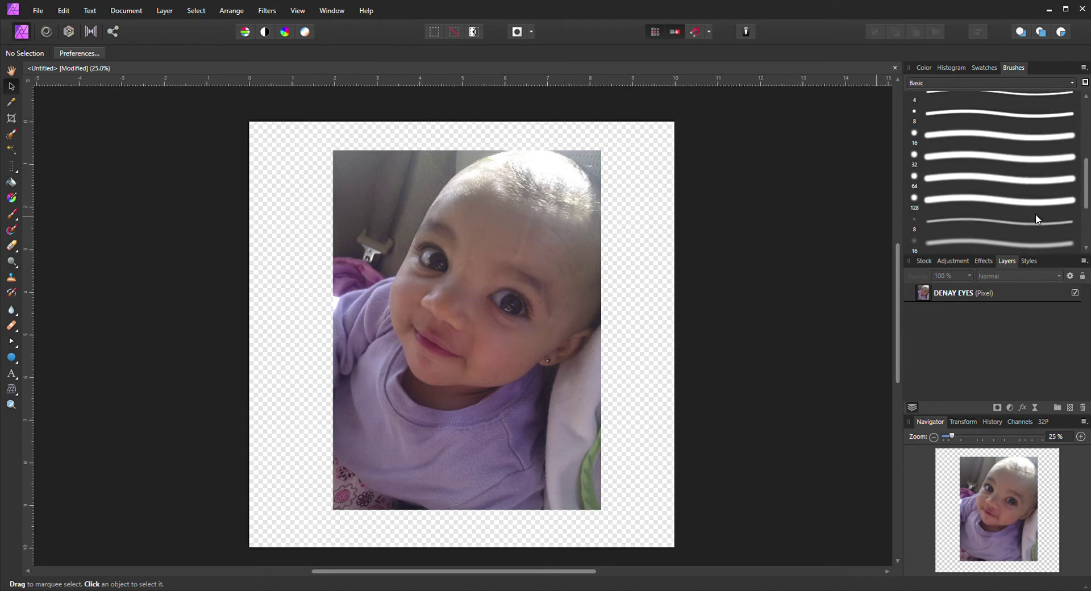
{"action": "left_click", "coordinate": [1000, 202]}
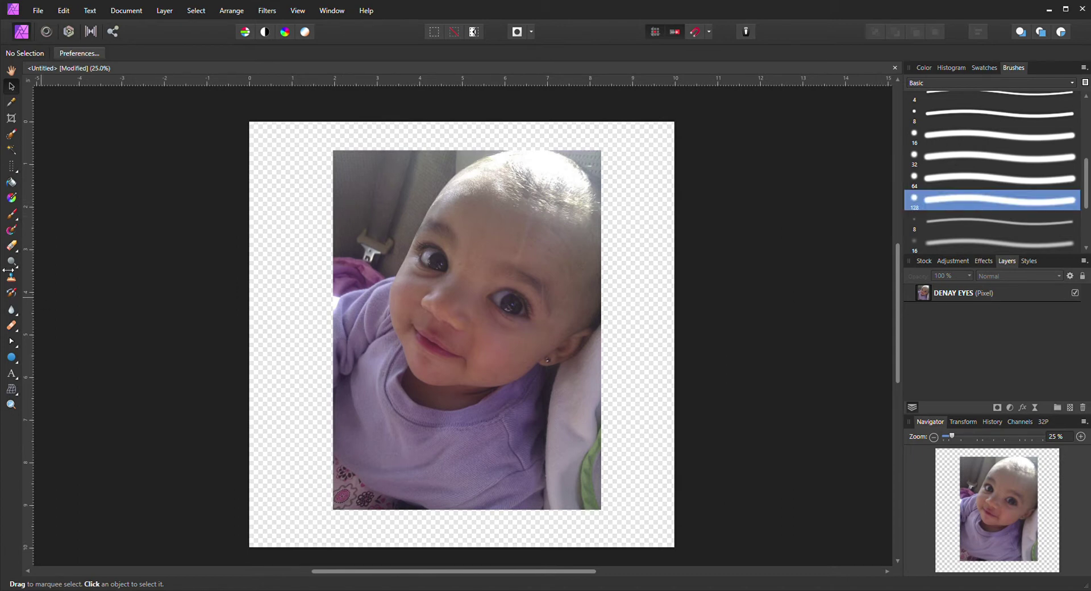
{"action": "left_click", "coordinate": [12, 247]}
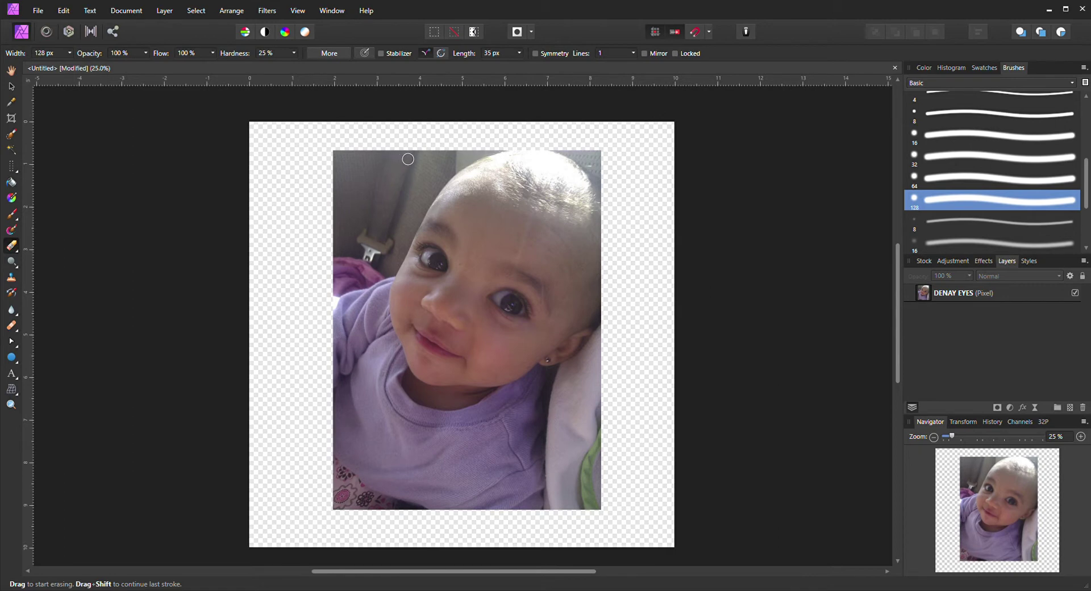
Step: On the baby photo layer, erase the corner and a thin strip along the top-left edge
{"action": "left_click", "coordinate": [990, 295]}
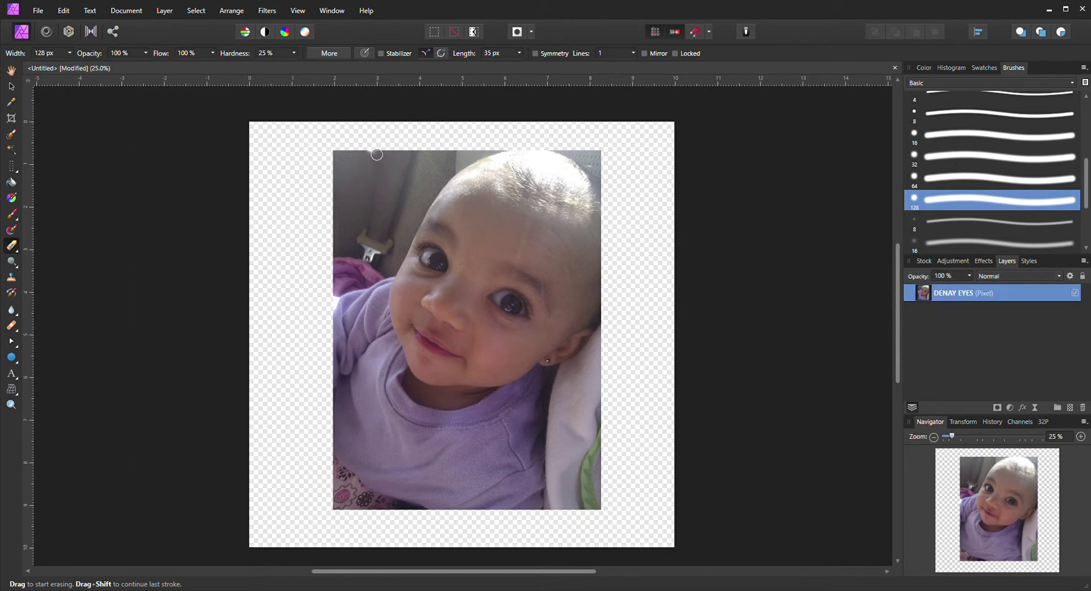
{"action": "left_click", "coordinate": [366, 176]}
{"action": "mouse_move", "coordinate": [385, 160]}
{"action": "left_mouse_down"}
{"action": "mouse_move", "coordinate": [363, 154]}
{"action": "mouse_move", "coordinate": [302, 175]}
{"action": "mouse_move", "coordinate": [398, 153]}
{"action": "mouse_move", "coordinate": [295, 203]}
{"action": "left_mouse_up"}
Step: Widen the erased strip diagonally across the top-left corner, then scroll the Brushes panel down
{"action": "mouse_move", "coordinate": [422, 149]}
{"action": "left_mouse_down"}
{"action": "mouse_move", "coordinate": [306, 205]}
{"action": "mouse_move", "coordinate": [442, 151]}
{"action": "mouse_move", "coordinate": [303, 237]}
{"action": "mouse_move", "coordinate": [408, 159]}
{"action": "mouse_move", "coordinate": [292, 223]}
{"action": "mouse_move", "coordinate": [411, 156]}
{"action": "mouse_move", "coordinate": [290, 230]}
{"action": "mouse_move", "coordinate": [425, 158]}
{"action": "mouse_move", "coordinate": [291, 235]}
{"action": "mouse_move", "coordinate": [474, 139]}
{"action": "mouse_move", "coordinate": [282, 250]}
{"action": "mouse_move", "coordinate": [514, 138]}
{"action": "mouse_move", "coordinate": [373, 185]}
{"action": "mouse_move", "coordinate": [466, 139]}
{"action": "mouse_move", "coordinate": [363, 190]}
{"action": "mouse_move", "coordinate": [453, 150]}
{"action": "mouse_move", "coordinate": [485, 163]}
{"action": "mouse_move", "coordinate": [378, 207]}
{"action": "mouse_move", "coordinate": [334, 252]}
{"action": "mouse_move", "coordinate": [410, 197]}
{"action": "left_mouse_up"}
{"action": "scroll", "coordinate": [963, 190], "scroll_direction": "down", "scroll_amount": 5}
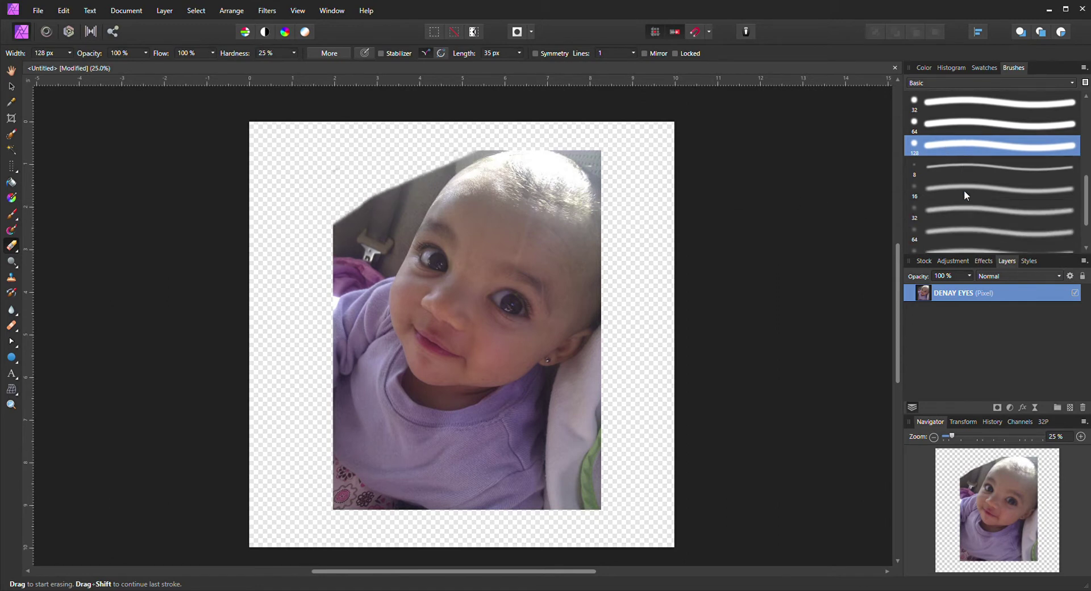
Step: With the soft 256 px eraser, fade the grey car-seat background and buckle left of the head
{"action": "left_click", "coordinate": [963, 199]}
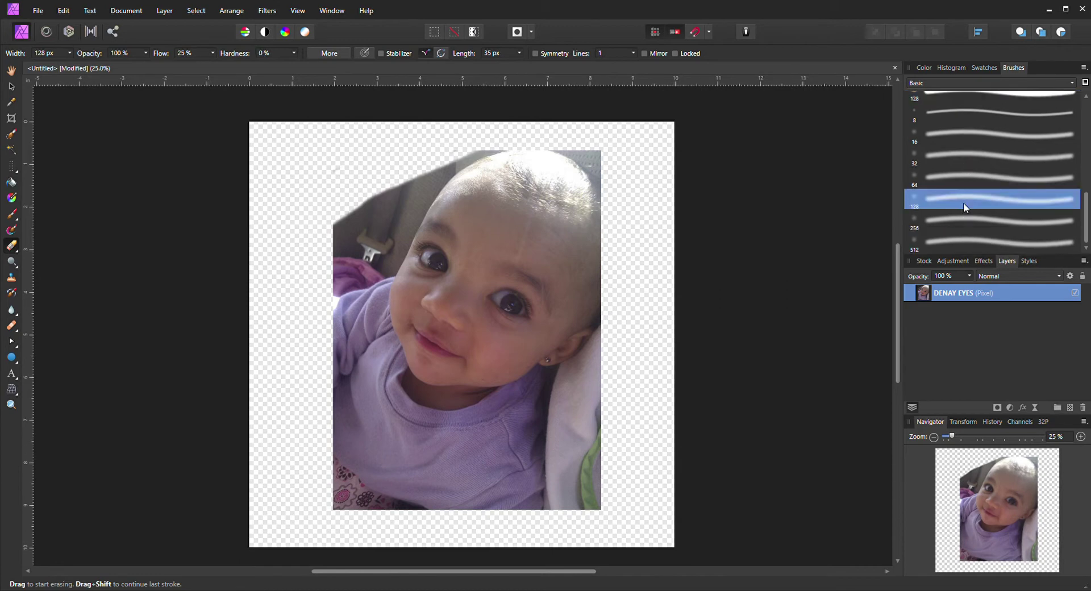
{"action": "left_click", "coordinate": [963, 221]}
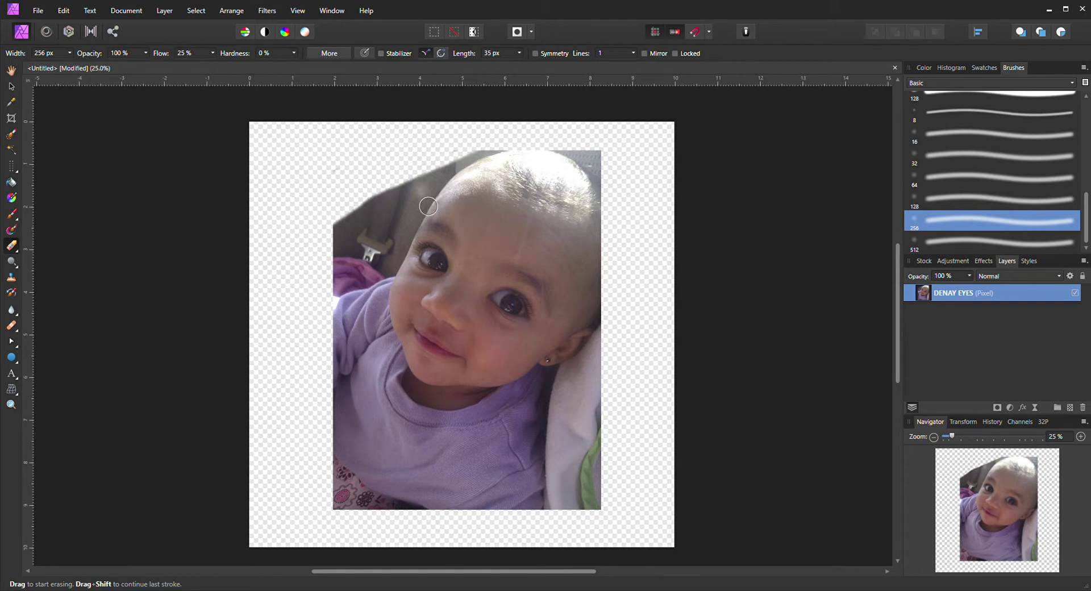
{"action": "mouse_move", "coordinate": [398, 205]}
{"action": "left_mouse_down"}
{"action": "mouse_move", "coordinate": [327, 272]}
{"action": "mouse_move", "coordinate": [419, 179]}
{"action": "mouse_move", "coordinate": [311, 258]}
{"action": "mouse_move", "coordinate": [481, 157]}
{"action": "mouse_move", "coordinate": [363, 204]}
{"action": "mouse_move", "coordinate": [314, 233]}
{"action": "mouse_move", "coordinate": [318, 255]}
{"action": "mouse_move", "coordinate": [461, 163]}
{"action": "left_mouse_up"}
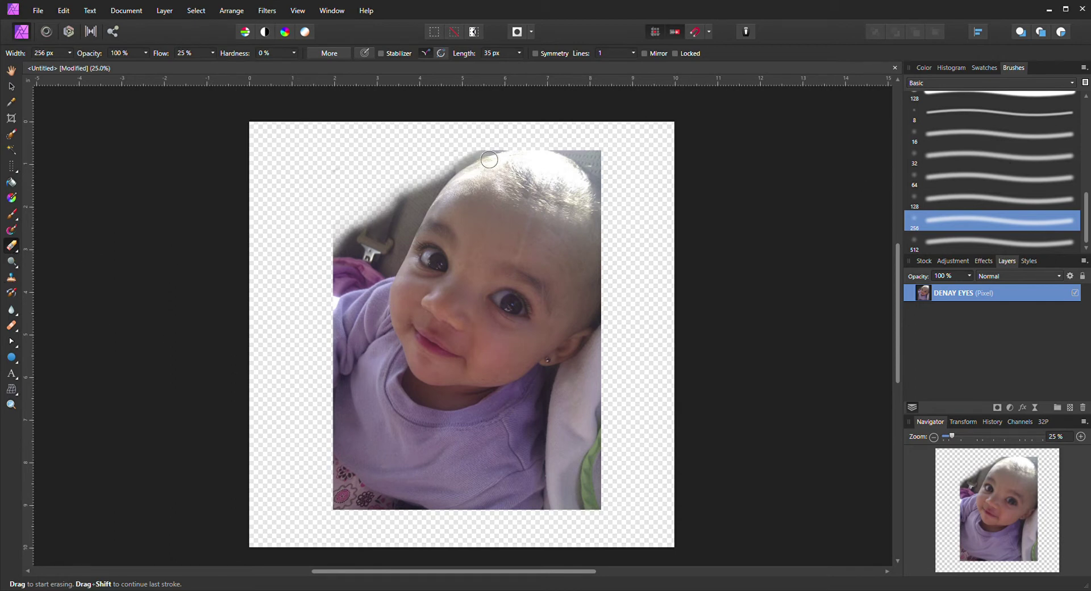
{"action": "mouse_move", "coordinate": [482, 166]}
{"action": "left_mouse_down"}
{"action": "mouse_move", "coordinate": [447, 190]}
{"action": "mouse_move", "coordinate": [400, 283]}
{"action": "left_mouse_up"}
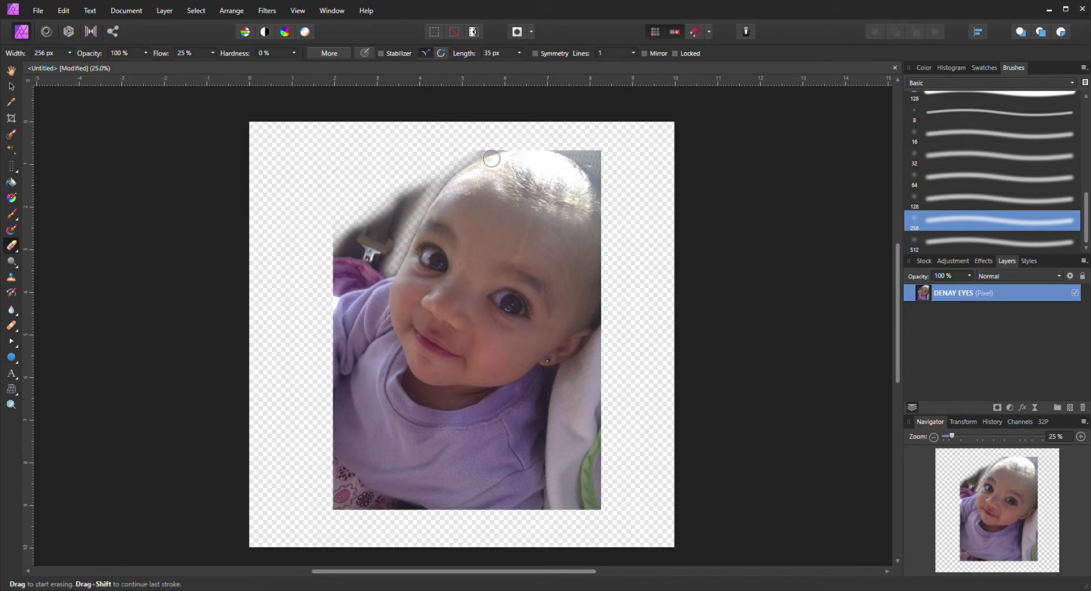
{"action": "mouse_move", "coordinate": [491, 160]}
{"action": "left_mouse_down"}
{"action": "mouse_move", "coordinate": [418, 227]}
{"action": "mouse_move", "coordinate": [438, 202]}
{"action": "left_mouse_up"}
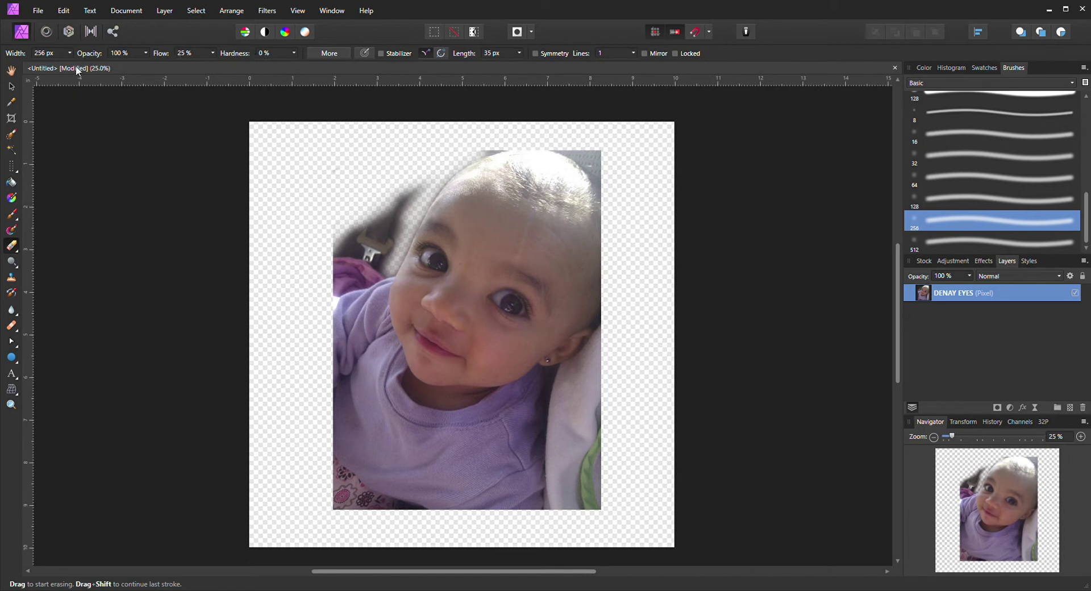
{"action": "left_click_drag", "start_coordinate": [456, 176], "coordinate": [389, 227]}
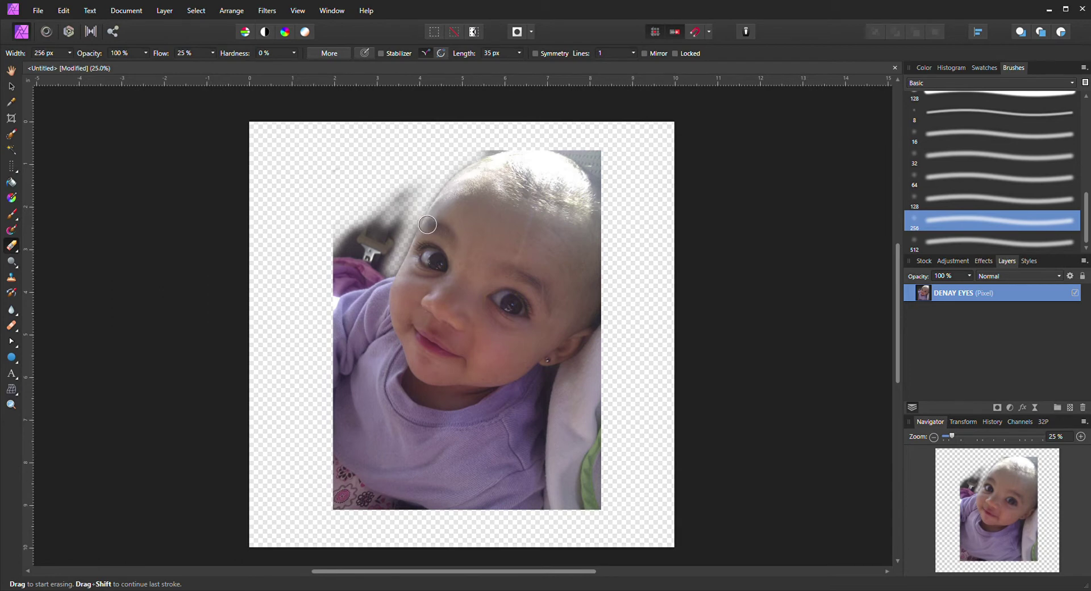
{"action": "mouse_move", "coordinate": [415, 255]}
{"action": "left_mouse_down"}
{"action": "mouse_move", "coordinate": [397, 290]}
{"action": "mouse_move", "coordinate": [345, 249]}
{"action": "mouse_move", "coordinate": [358, 267]}
{"action": "mouse_move", "coordinate": [431, 201]}
{"action": "mouse_move", "coordinate": [390, 271]}
{"action": "mouse_move", "coordinate": [419, 202]}
{"action": "mouse_move", "coordinate": [383, 233]}
{"action": "mouse_move", "coordinate": [437, 179]}
{"action": "mouse_move", "coordinate": [383, 226]}
{"action": "mouse_move", "coordinate": [377, 215]}
{"action": "mouse_move", "coordinate": [409, 181]}
{"action": "mouse_move", "coordinate": [353, 244]}
{"action": "mouse_move", "coordinate": [380, 226]}
{"action": "mouse_move", "coordinate": [357, 255]}
{"action": "mouse_move", "coordinate": [383, 231]}
{"action": "mouse_move", "coordinate": [366, 257]}
{"action": "mouse_move", "coordinate": [388, 240]}
{"action": "mouse_move", "coordinate": [374, 257]}
{"action": "mouse_move", "coordinate": [415, 201]}
{"action": "mouse_move", "coordinate": [379, 261]}
{"action": "mouse_move", "coordinate": [429, 230]}
{"action": "mouse_move", "coordinate": [392, 266]}
{"action": "mouse_move", "coordinate": [327, 234]}
{"action": "mouse_move", "coordinate": [365, 264]}
{"action": "mouse_move", "coordinate": [408, 231]}
{"action": "left_mouse_up"}
{"action": "scroll", "coordinate": [1011, 158], "scroll_direction": "up", "scroll_amount": 4}
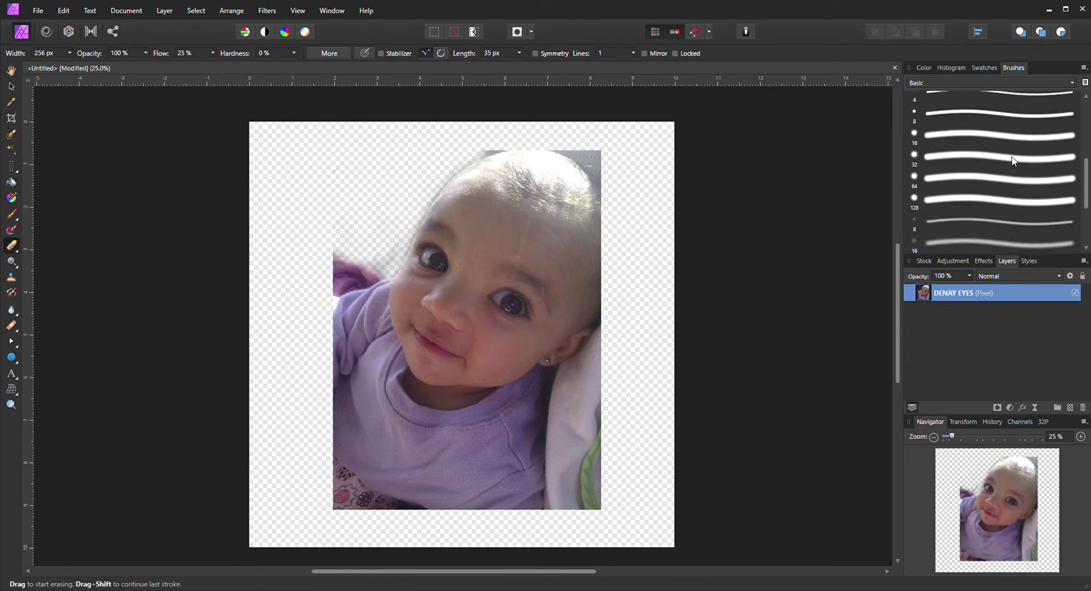
Step: With the 128 px hard eraser, remove the purple patch left of the eye and the top-right grey
{"action": "left_click", "coordinate": [958, 162]}
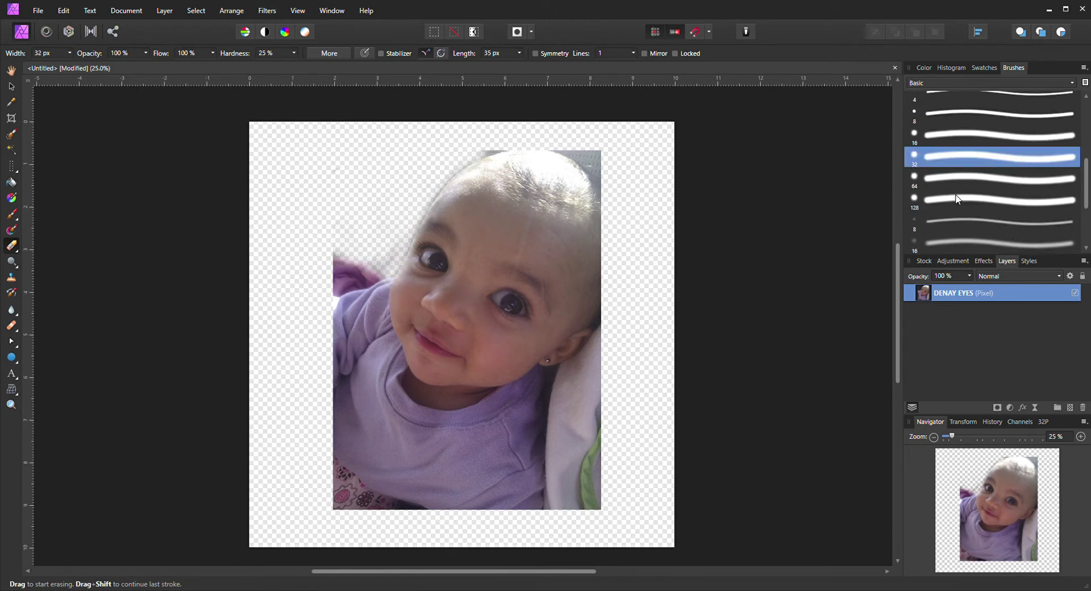
{"action": "left_click", "coordinate": [958, 199]}
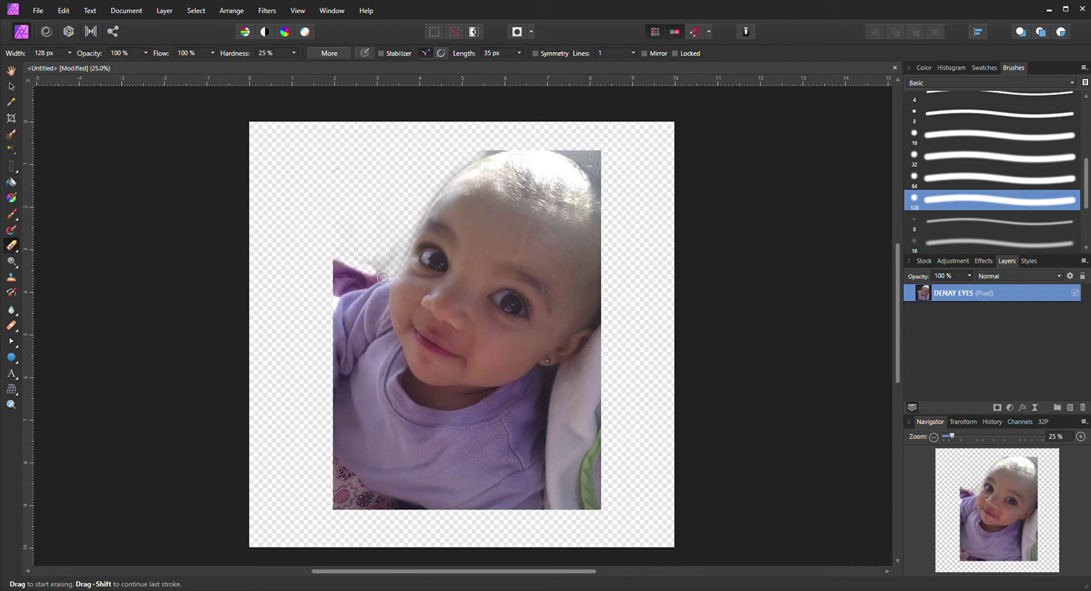
{"action": "mouse_move", "coordinate": [383, 277]}
{"action": "left_mouse_down"}
{"action": "mouse_move", "coordinate": [344, 296]}
{"action": "mouse_move", "coordinate": [344, 241]}
{"action": "mouse_move", "coordinate": [331, 297]}
{"action": "mouse_move", "coordinate": [334, 241]}
{"action": "mouse_move", "coordinate": [367, 271]}
{"action": "mouse_move", "coordinate": [338, 283]}
{"action": "mouse_move", "coordinate": [360, 267]}
{"action": "mouse_move", "coordinate": [397, 267]}
{"action": "mouse_move", "coordinate": [402, 251]}
{"action": "mouse_move", "coordinate": [390, 283]}
{"action": "mouse_move", "coordinate": [350, 295]}
{"action": "left_mouse_up"}
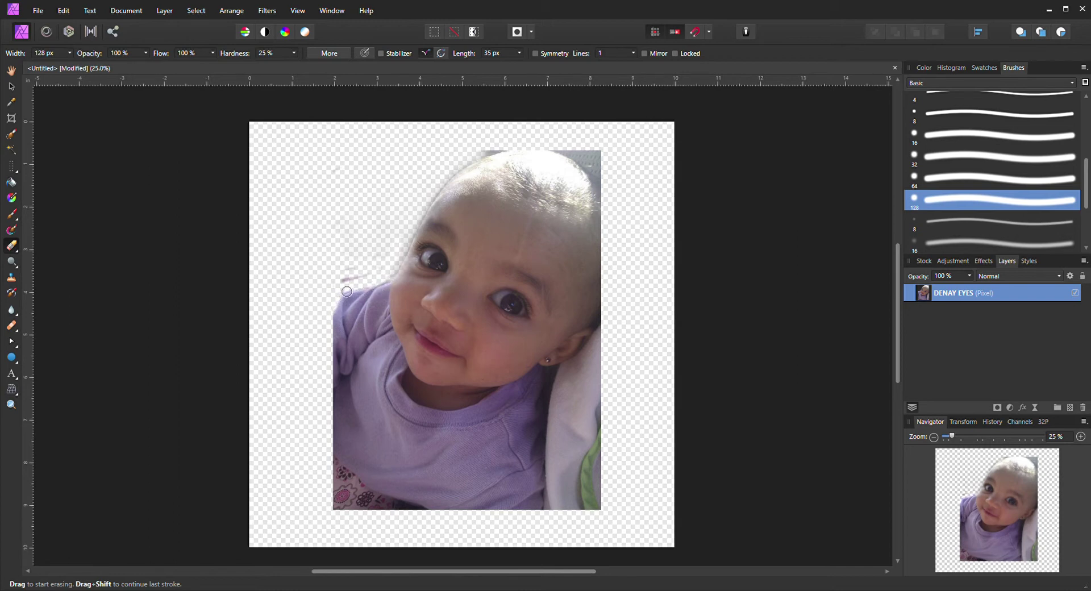
{"action": "left_click_drag", "start_coordinate": [347, 290], "coordinate": [370, 281]}
{"action": "mouse_move", "coordinate": [585, 151]}
{"action": "left_mouse_down"}
{"action": "mouse_move", "coordinate": [608, 182]}
{"action": "mouse_move", "coordinate": [600, 142]}
{"action": "mouse_move", "coordinate": [623, 189]}
{"action": "mouse_move", "coordinate": [607, 191]}
{"action": "mouse_move", "coordinate": [563, 153]}
{"action": "left_mouse_up"}
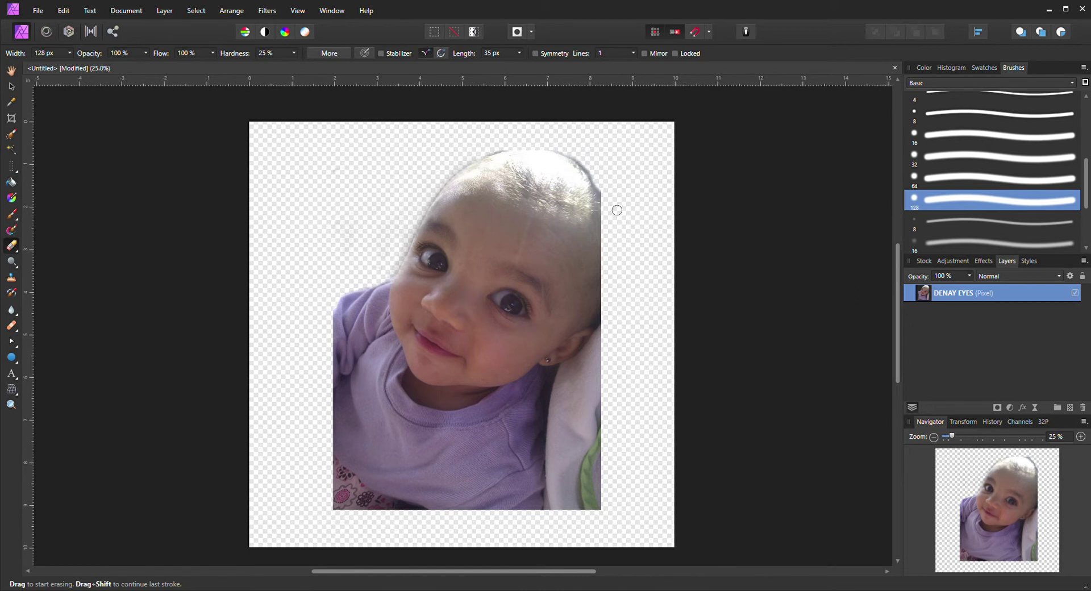
{"action": "mouse_move", "coordinate": [611, 203]}
{"action": "left_mouse_down"}
{"action": "mouse_move", "coordinate": [562, 153]}
{"action": "mouse_move", "coordinate": [529, 146]}
{"action": "mouse_move", "coordinate": [493, 157]}
{"action": "left_mouse_up"}
Step: Select the soft 256 px brush in the Brushes panel
{"action": "left_click", "coordinate": [957, 245]}
{"action": "scroll", "coordinate": [956, 228], "scroll_direction": "down", "scroll_amount": 2}
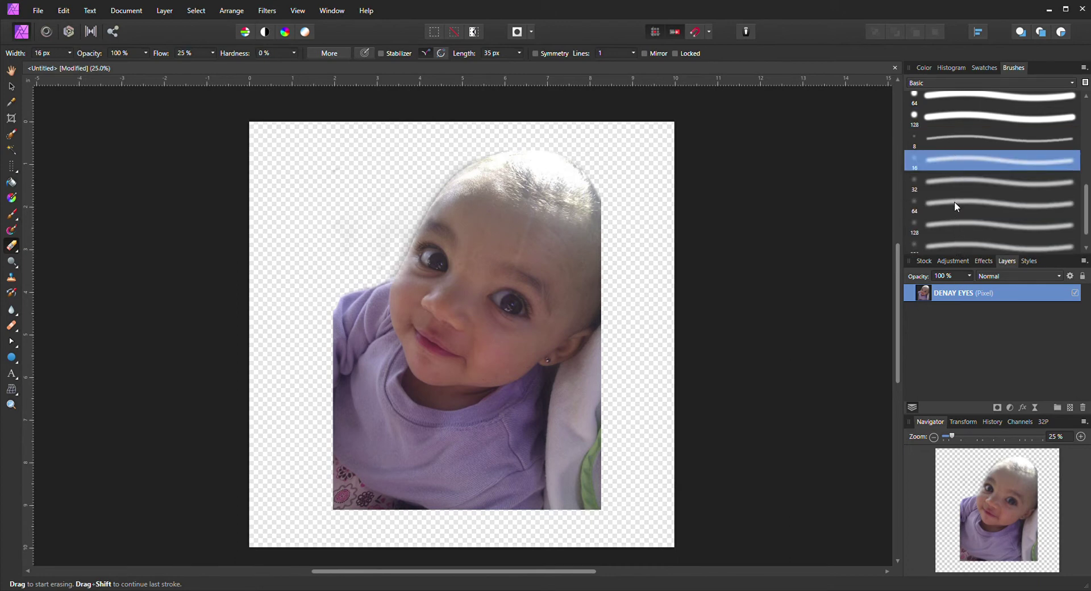
{"action": "left_click", "coordinate": [957, 225]}
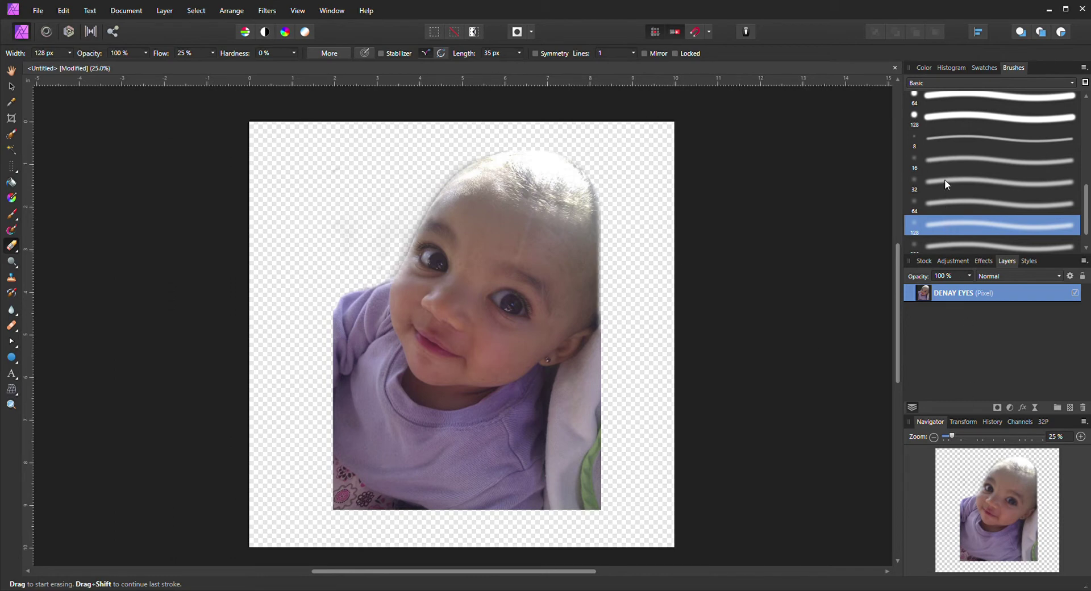
{"action": "scroll", "coordinate": [974, 204], "scroll_direction": "down", "scroll_amount": 1}
{"action": "left_click", "coordinate": [975, 213]}
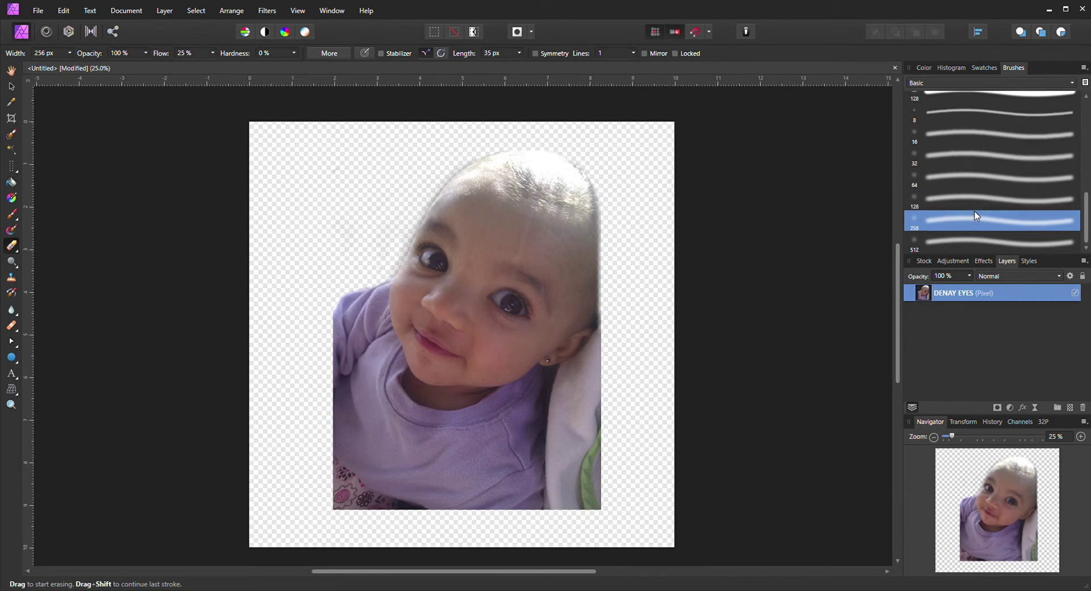
Step: Erase the blanket down the photo's right edge and the grey haze beside the ear
{"action": "mouse_move", "coordinate": [591, 533]}
{"action": "left_mouse_down"}
{"action": "mouse_move", "coordinate": [646, 475]}
{"action": "mouse_move", "coordinate": [598, 530]}
{"action": "mouse_move", "coordinate": [629, 491]}
{"action": "mouse_move", "coordinate": [580, 540]}
{"action": "mouse_move", "coordinate": [630, 478]}
{"action": "mouse_move", "coordinate": [556, 539]}
{"action": "mouse_move", "coordinate": [616, 473]}
{"action": "mouse_move", "coordinate": [640, 476]}
{"action": "mouse_move", "coordinate": [583, 527]}
{"action": "mouse_move", "coordinate": [599, 474]}
{"action": "mouse_move", "coordinate": [552, 532]}
{"action": "mouse_move", "coordinate": [647, 445]}
{"action": "mouse_move", "coordinate": [558, 512]}
{"action": "mouse_move", "coordinate": [630, 420]}
{"action": "mouse_move", "coordinate": [589, 494]}
{"action": "mouse_move", "coordinate": [602, 479]}
{"action": "mouse_move", "coordinate": [618, 323]}
{"action": "mouse_move", "coordinate": [600, 364]}
{"action": "mouse_move", "coordinate": [571, 384]}
{"action": "mouse_move", "coordinate": [553, 534]}
{"action": "mouse_move", "coordinate": [575, 440]}
{"action": "mouse_move", "coordinate": [614, 360]}
{"action": "mouse_move", "coordinate": [571, 491]}
{"action": "mouse_move", "coordinate": [621, 403]}
{"action": "mouse_move", "coordinate": [612, 454]}
{"action": "left_mouse_up"}
{"action": "mouse_move", "coordinate": [624, 381]}
{"action": "left_mouse_down"}
{"action": "mouse_move", "coordinate": [561, 486]}
{"action": "mouse_move", "coordinate": [589, 382]}
{"action": "mouse_move", "coordinate": [569, 423]}
{"action": "mouse_move", "coordinate": [563, 504]}
{"action": "left_mouse_up"}
{"action": "mouse_move", "coordinate": [584, 395]}
{"action": "left_mouse_down"}
{"action": "mouse_move", "coordinate": [569, 480]}
{"action": "mouse_move", "coordinate": [638, 382]}
{"action": "mouse_move", "coordinate": [588, 461]}
{"action": "mouse_move", "coordinate": [629, 384]}
{"action": "mouse_move", "coordinate": [583, 428]}
{"action": "mouse_move", "coordinate": [629, 337]}
{"action": "mouse_move", "coordinate": [566, 403]}
{"action": "mouse_move", "coordinate": [550, 541]}
{"action": "left_mouse_up"}
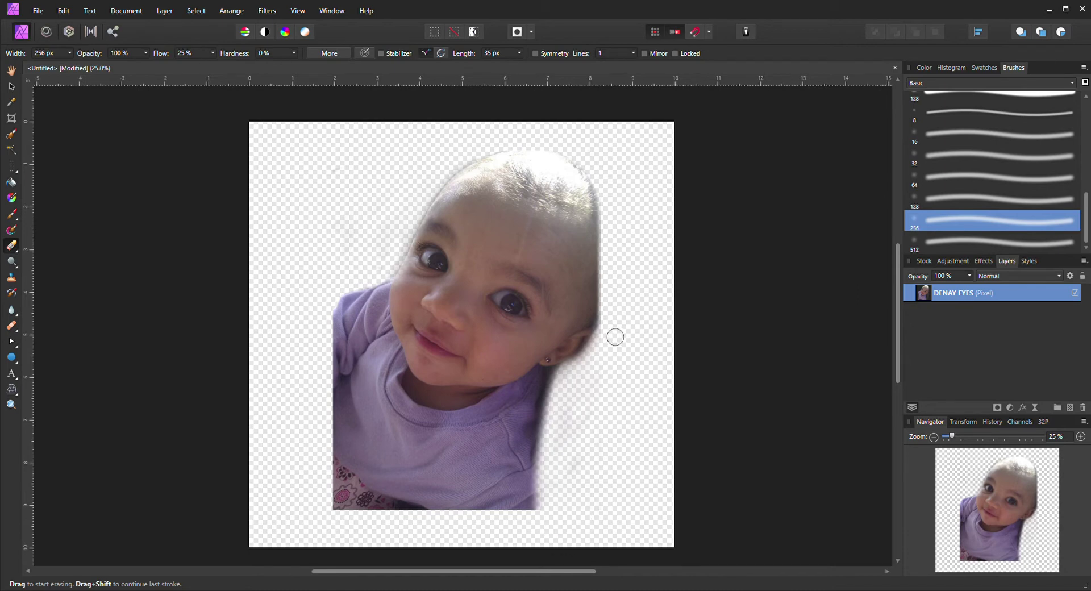
{"action": "left_click_drag", "start_coordinate": [615, 337], "coordinate": [616, 285]}
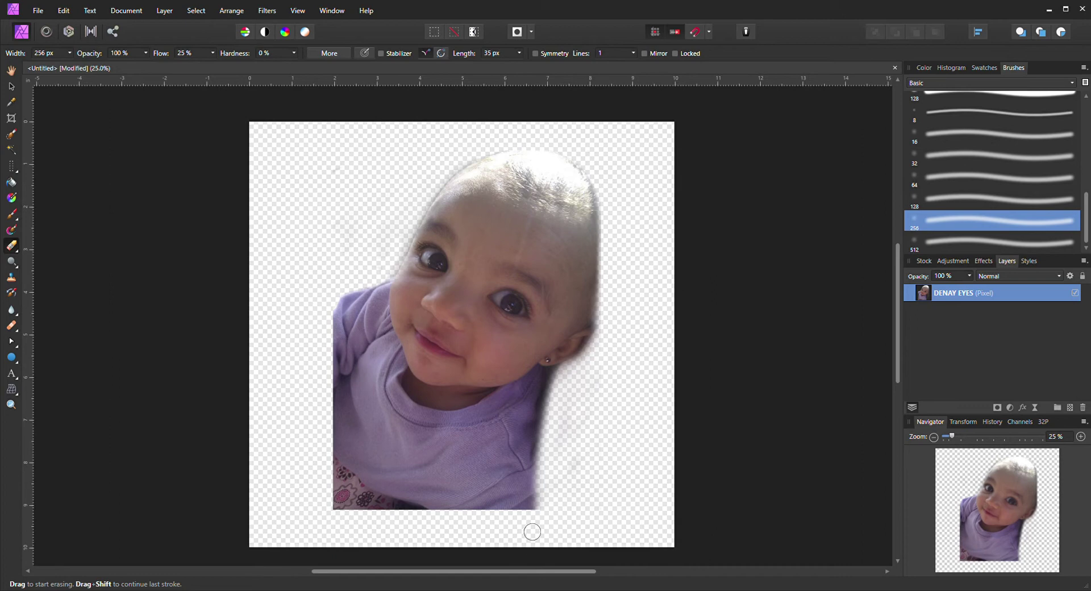
Step: Fade the shirt's bottom edge, lower-left corner and left side softly into transparency
{"action": "mouse_move", "coordinate": [555, 511]}
{"action": "left_mouse_down"}
{"action": "mouse_move", "coordinate": [502, 517]}
{"action": "mouse_move", "coordinate": [505, 531]}
{"action": "left_mouse_up"}
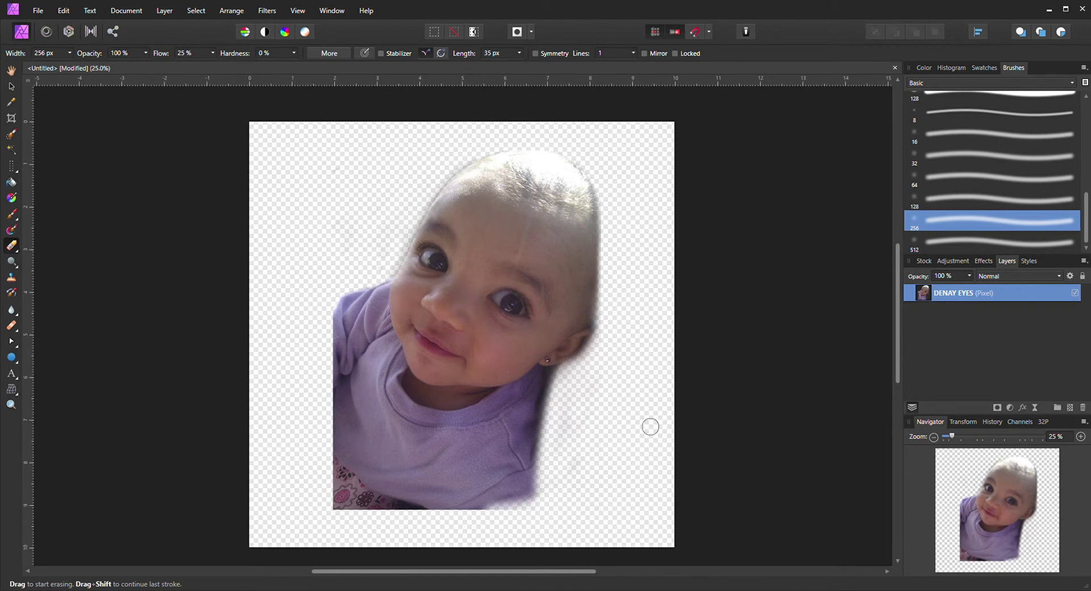
{"action": "mouse_move", "coordinate": [556, 494]}
{"action": "left_mouse_down"}
{"action": "mouse_move", "coordinate": [528, 516]}
{"action": "mouse_move", "coordinate": [340, 517]}
{"action": "left_mouse_up"}
{"action": "mouse_move", "coordinate": [496, 522]}
{"action": "left_mouse_down"}
{"action": "mouse_move", "coordinate": [308, 527]}
{"action": "mouse_move", "coordinate": [566, 519]}
{"action": "left_mouse_up"}
{"action": "mouse_move", "coordinate": [409, 528]}
{"action": "left_mouse_down"}
{"action": "mouse_move", "coordinate": [344, 525]}
{"action": "mouse_move", "coordinate": [330, 456]}
{"action": "mouse_move", "coordinate": [337, 487]}
{"action": "mouse_move", "coordinate": [379, 531]}
{"action": "mouse_move", "coordinate": [408, 534]}
{"action": "mouse_move", "coordinate": [357, 508]}
{"action": "mouse_move", "coordinate": [321, 467]}
{"action": "mouse_move", "coordinate": [326, 477]}
{"action": "mouse_move", "coordinate": [398, 548]}
{"action": "mouse_move", "coordinate": [422, 553]}
{"action": "mouse_move", "coordinate": [294, 462]}
{"action": "mouse_move", "coordinate": [323, 455]}
{"action": "mouse_move", "coordinate": [371, 503]}
{"action": "mouse_move", "coordinate": [440, 534]}
{"action": "mouse_move", "coordinate": [332, 474]}
{"action": "mouse_move", "coordinate": [319, 443]}
{"action": "mouse_move", "coordinate": [374, 509]}
{"action": "left_mouse_up"}
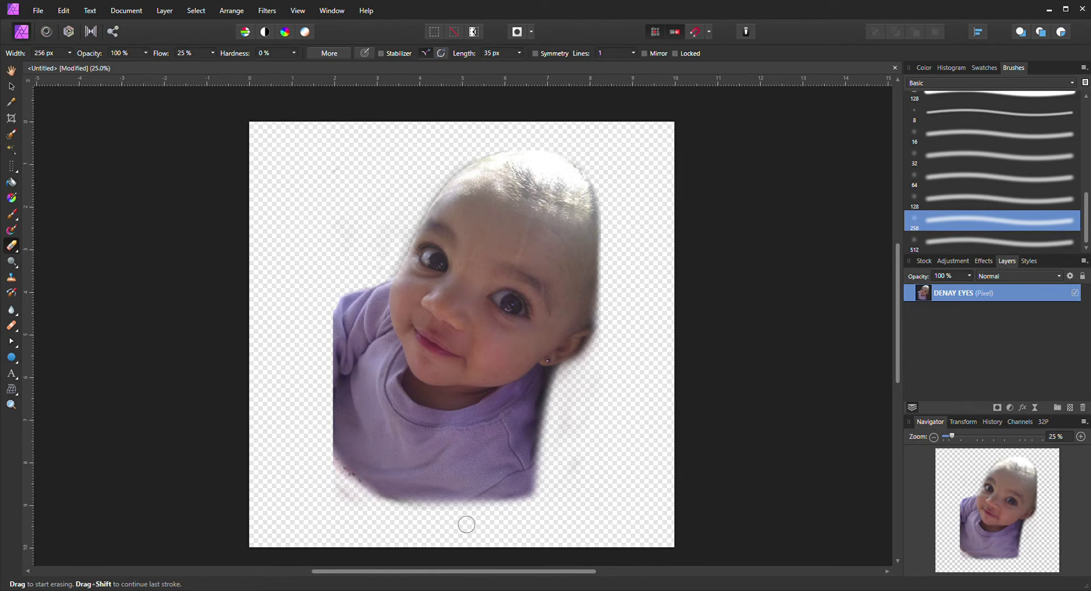
{"action": "mouse_move", "coordinate": [392, 512]}
{"action": "left_mouse_down"}
{"action": "mouse_move", "coordinate": [335, 467]}
{"action": "mouse_move", "coordinate": [331, 445]}
{"action": "mouse_move", "coordinate": [357, 499]}
{"action": "left_mouse_up"}
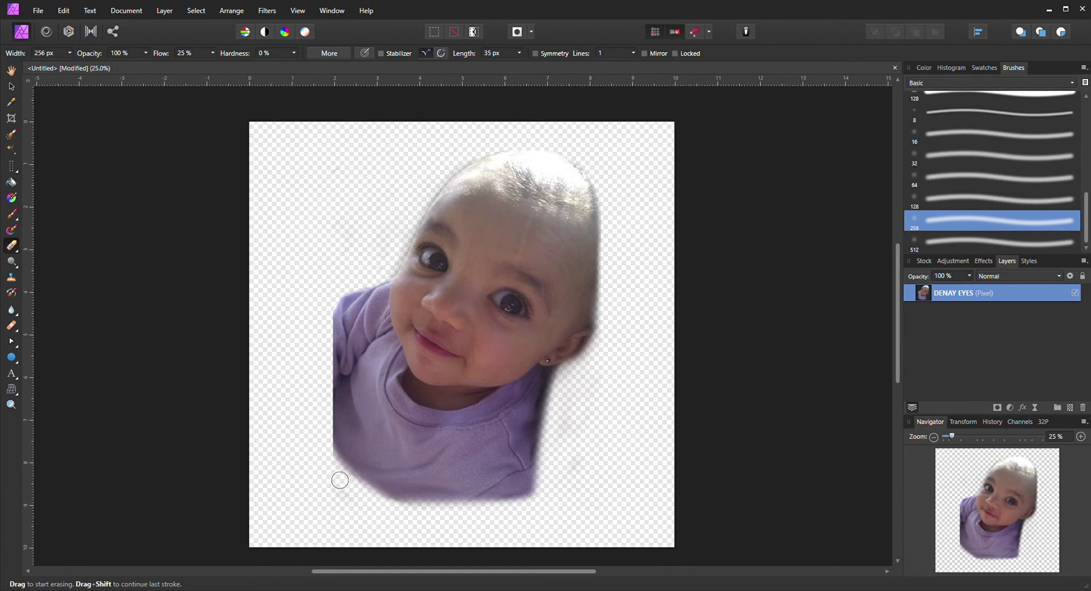
{"action": "left_click_drag", "start_coordinate": [342, 459], "coordinate": [356, 297]}
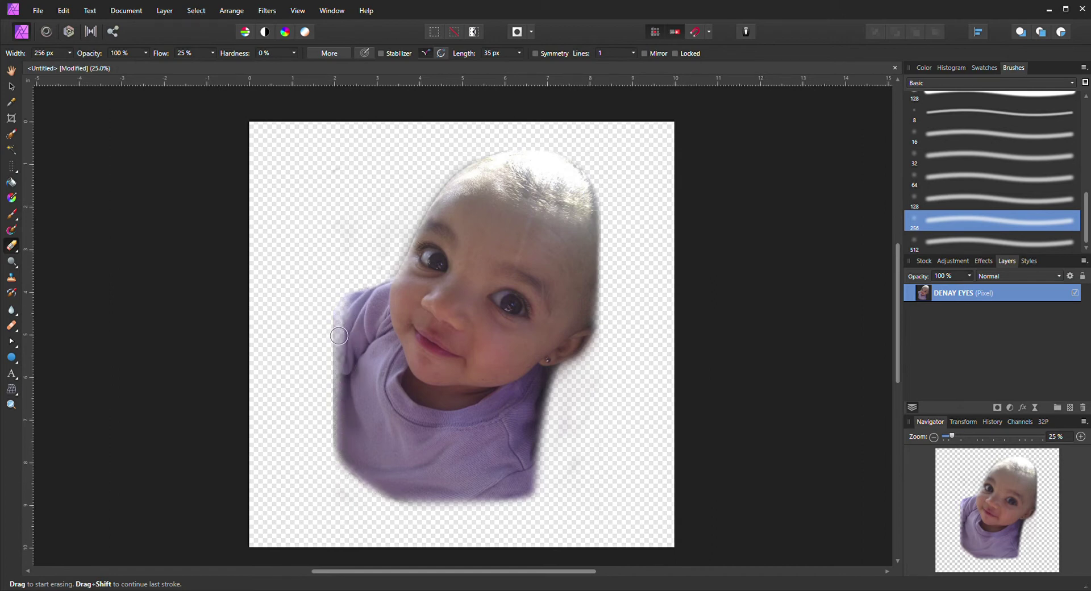
{"action": "left_click_drag", "start_coordinate": [339, 336], "coordinate": [337, 380]}
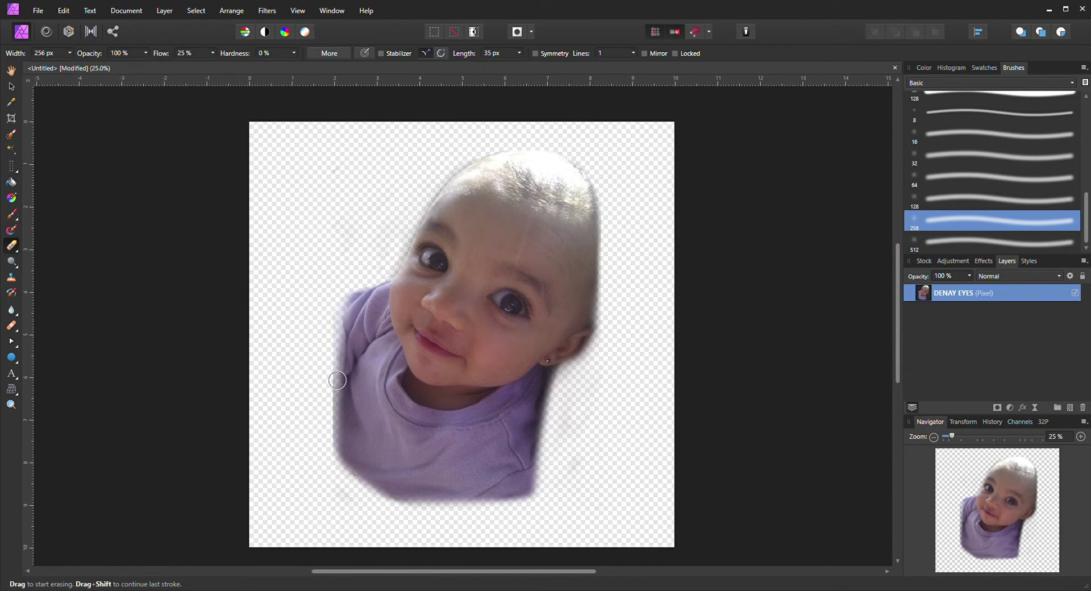
Step: At 50% zoom, erase leftover halos along the shirt's left edge, right side and right cheek
{"action": "left_click", "coordinate": [1082, 437]}
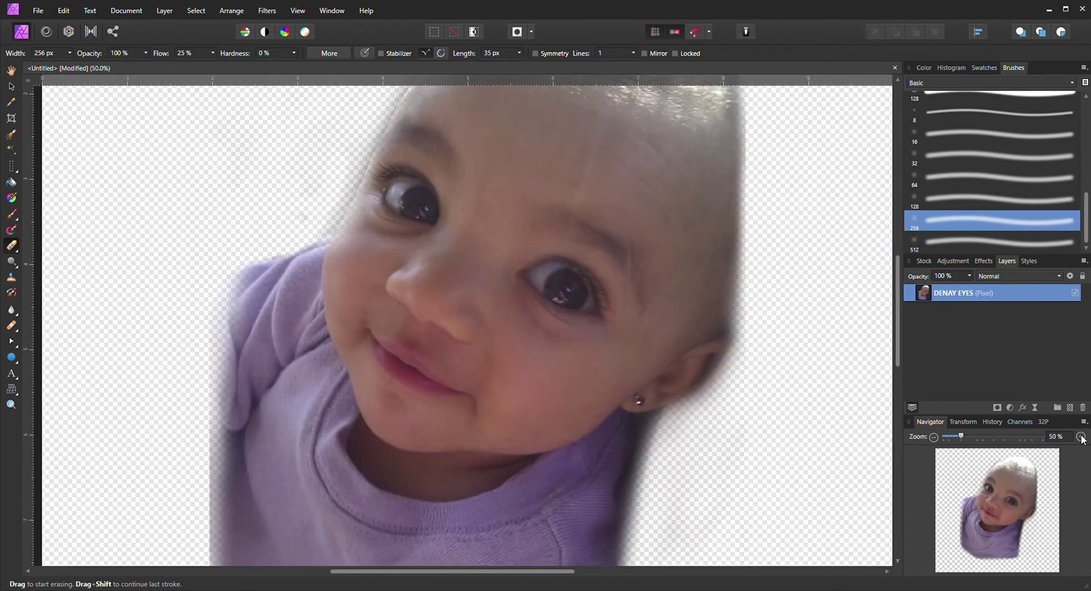
{"action": "scroll", "coordinate": [221, 269], "scroll_direction": "down", "scroll_amount": 2}
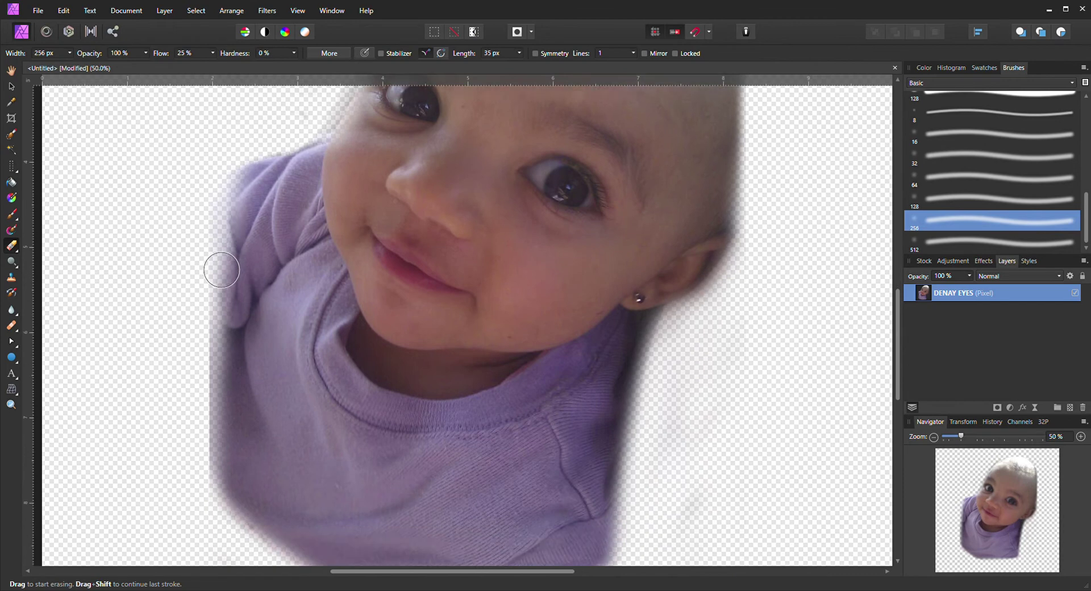
{"action": "mouse_move", "coordinate": [219, 286]}
{"action": "left_mouse_down"}
{"action": "mouse_move", "coordinate": [218, 364]}
{"action": "mouse_move", "coordinate": [229, 319]}
{"action": "mouse_move", "coordinate": [229, 337]}
{"action": "mouse_move", "coordinate": [210, 484]}
{"action": "mouse_move", "coordinate": [227, 501]}
{"action": "mouse_move", "coordinate": [217, 505]}
{"action": "mouse_move", "coordinate": [225, 351]}
{"action": "mouse_move", "coordinate": [207, 457]}
{"action": "mouse_move", "coordinate": [218, 354]}
{"action": "mouse_move", "coordinate": [219, 508]}
{"action": "mouse_move", "coordinate": [229, 340]}
{"action": "mouse_move", "coordinate": [228, 529]}
{"action": "mouse_move", "coordinate": [283, 583]}
{"action": "mouse_move", "coordinate": [216, 429]}
{"action": "mouse_move", "coordinate": [202, 356]}
{"action": "mouse_move", "coordinate": [210, 432]}
{"action": "mouse_move", "coordinate": [255, 542]}
{"action": "mouse_move", "coordinate": [232, 501]}
{"action": "mouse_move", "coordinate": [250, 478]}
{"action": "left_mouse_up"}
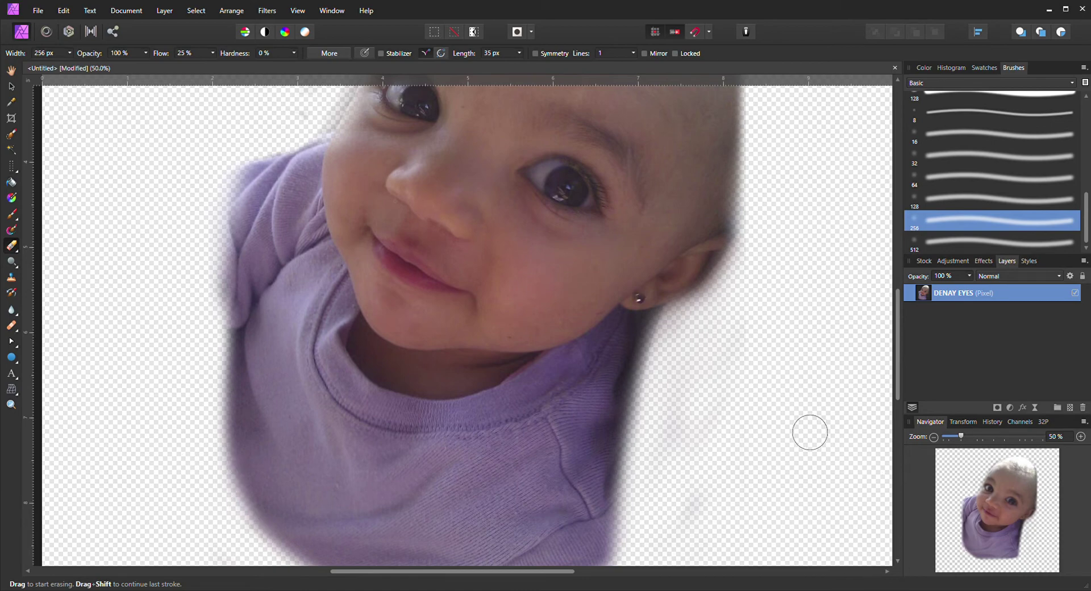
{"action": "mouse_move", "coordinate": [811, 431]}
{"action": "left_mouse_down"}
{"action": "mouse_move", "coordinate": [709, 423]}
{"action": "mouse_move", "coordinate": [682, 499]}
{"action": "mouse_move", "coordinate": [793, 318]}
{"action": "left_mouse_up"}
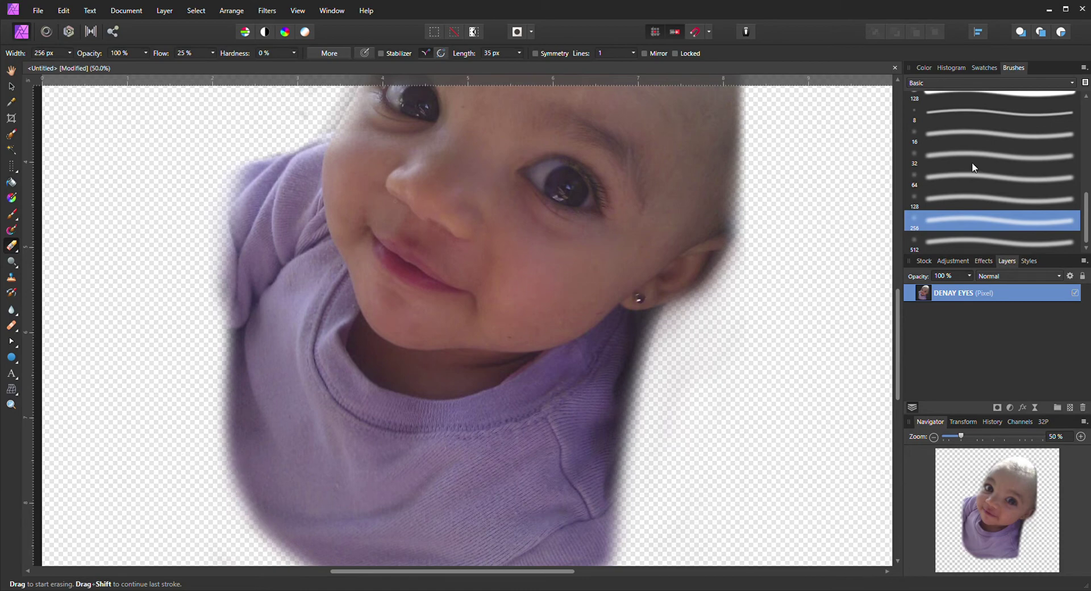
{"action": "scroll", "coordinate": [850, 353], "scroll_direction": "up", "scroll_amount": 6}
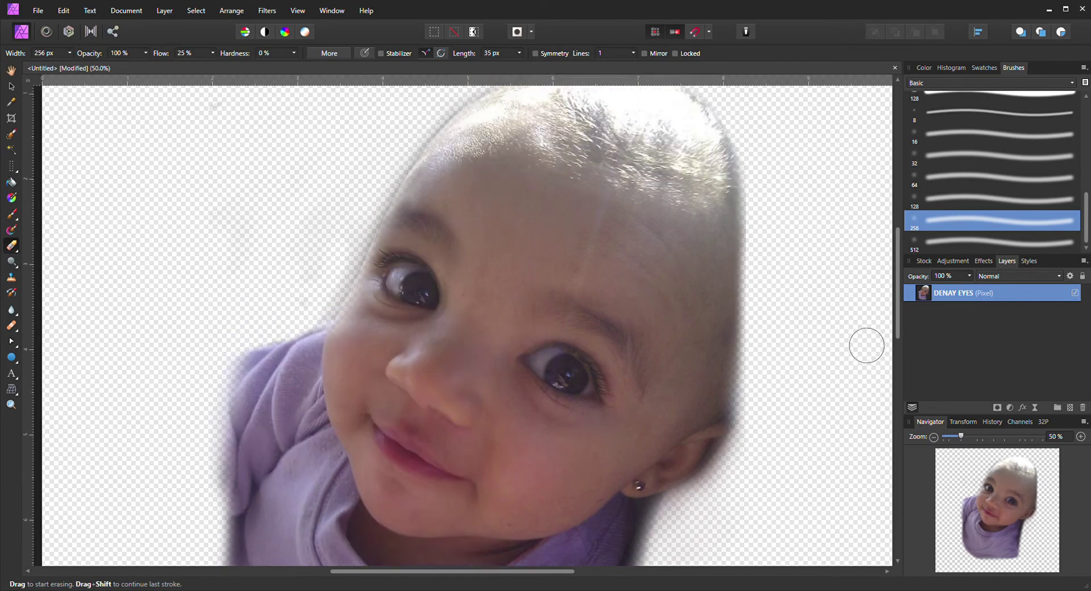
{"action": "mouse_move", "coordinate": [796, 472]}
{"action": "left_mouse_down"}
{"action": "mouse_move", "coordinate": [757, 436]}
{"action": "mouse_move", "coordinate": [781, 371]}
{"action": "mouse_move", "coordinate": [760, 441]}
{"action": "mouse_move", "coordinate": [774, 475]}
{"action": "mouse_move", "coordinate": [786, 452]}
{"action": "mouse_move", "coordinate": [774, 482]}
{"action": "mouse_move", "coordinate": [777, 378]}
{"action": "left_mouse_up"}
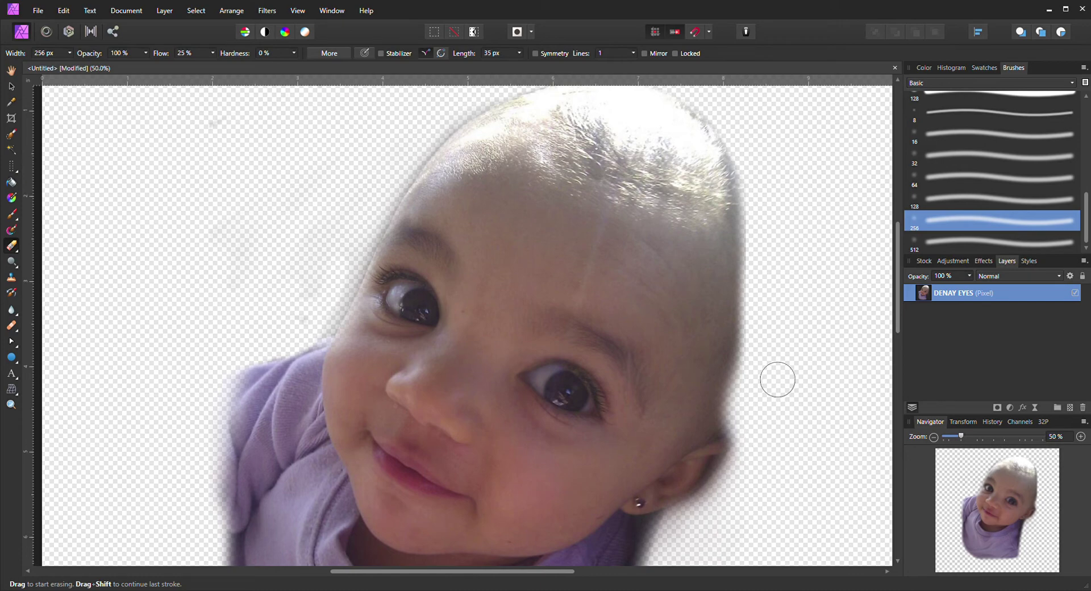
{"action": "scroll", "coordinate": [857, 212], "scroll_direction": "up", "scroll_amount": 2}
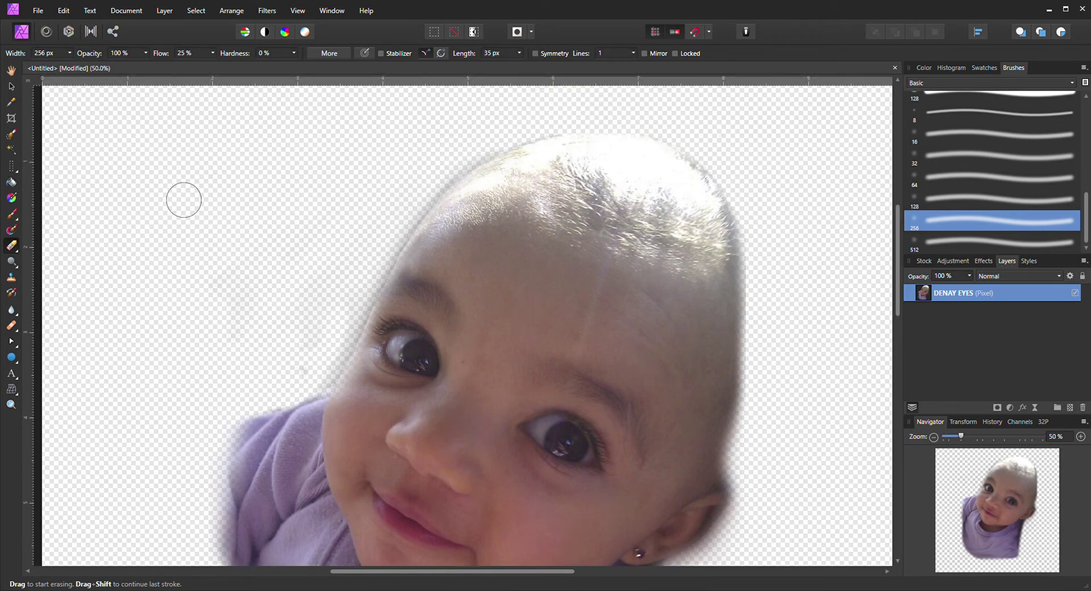
{"action": "scroll", "coordinate": [370, 154], "scroll_direction": "up", "scroll_amount": 3}
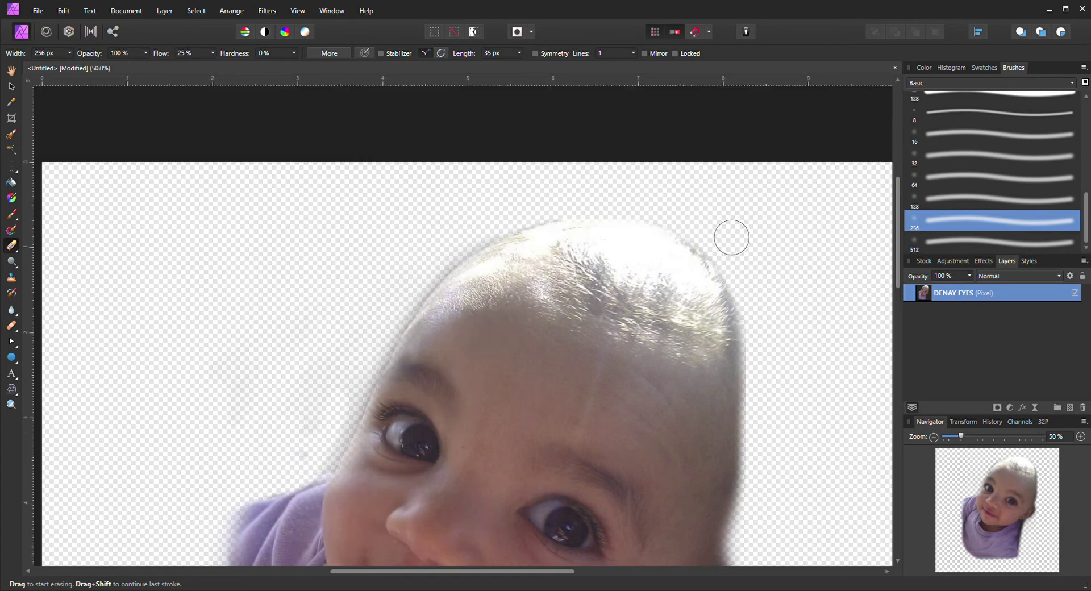
{"action": "scroll", "coordinate": [819, 250], "scroll_direction": "down", "scroll_amount": 2}
{"action": "scroll", "coordinate": [819, 249], "scroll_direction": "down", "scroll_amount": 5}
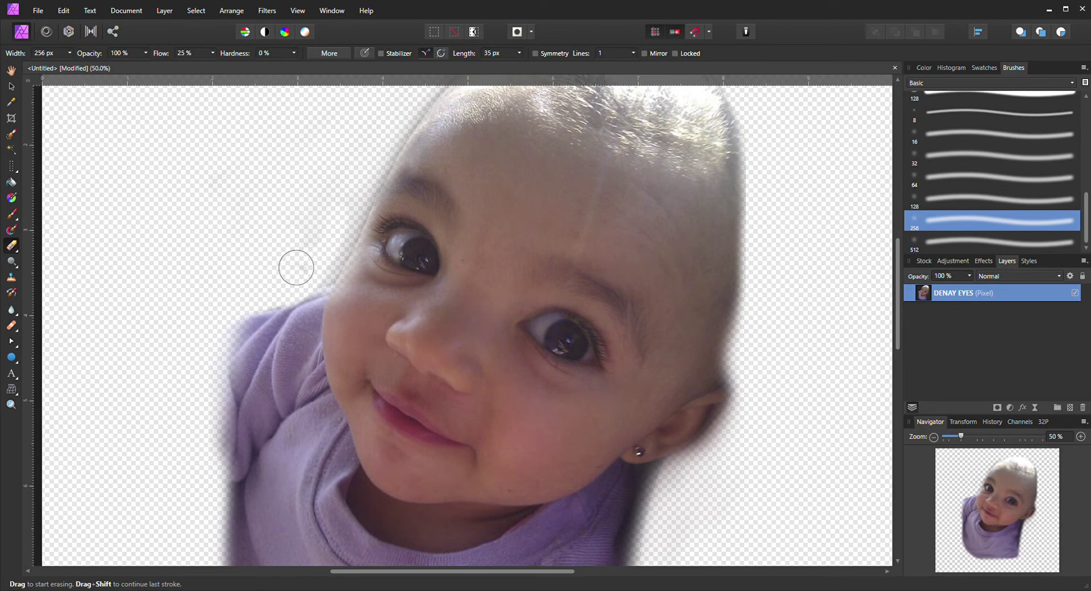
Step: Soften the skin edge left of the eye, then zoom back to 25% and select the Move tool
{"action": "mouse_move", "coordinate": [326, 282]}
{"action": "left_mouse_down"}
{"action": "mouse_move", "coordinate": [379, 193]}
{"action": "mouse_move", "coordinate": [363, 248]}
{"action": "mouse_move", "coordinate": [325, 295]}
{"action": "left_mouse_up"}
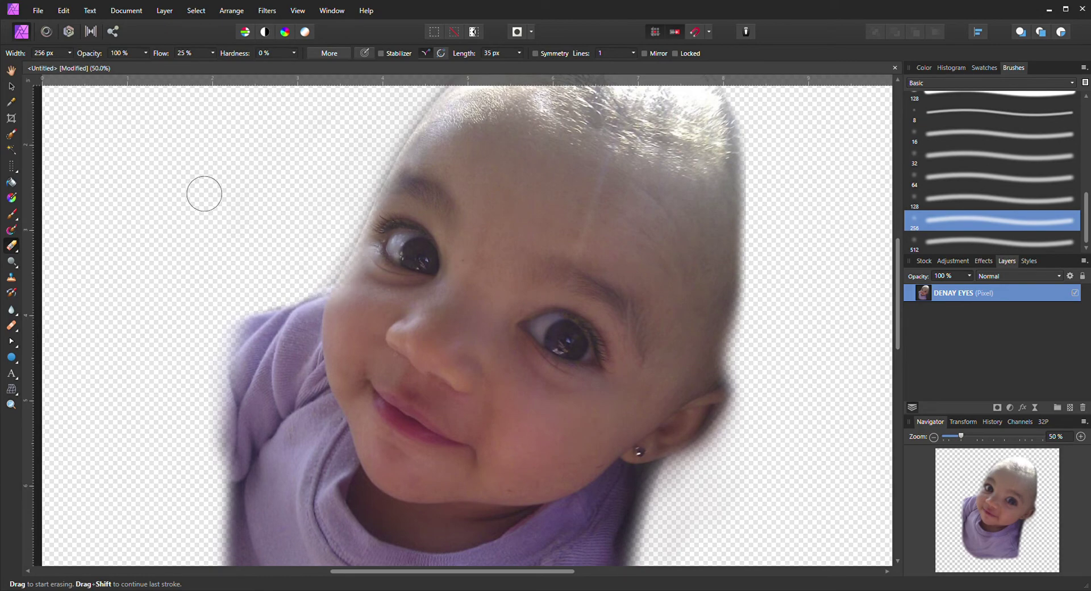
{"action": "scroll", "coordinate": [195, 207], "scroll_direction": "down", "scroll_amount": 8}
{"action": "scroll", "coordinate": [192, 211], "scroll_direction": "down", "scroll_amount": 1}
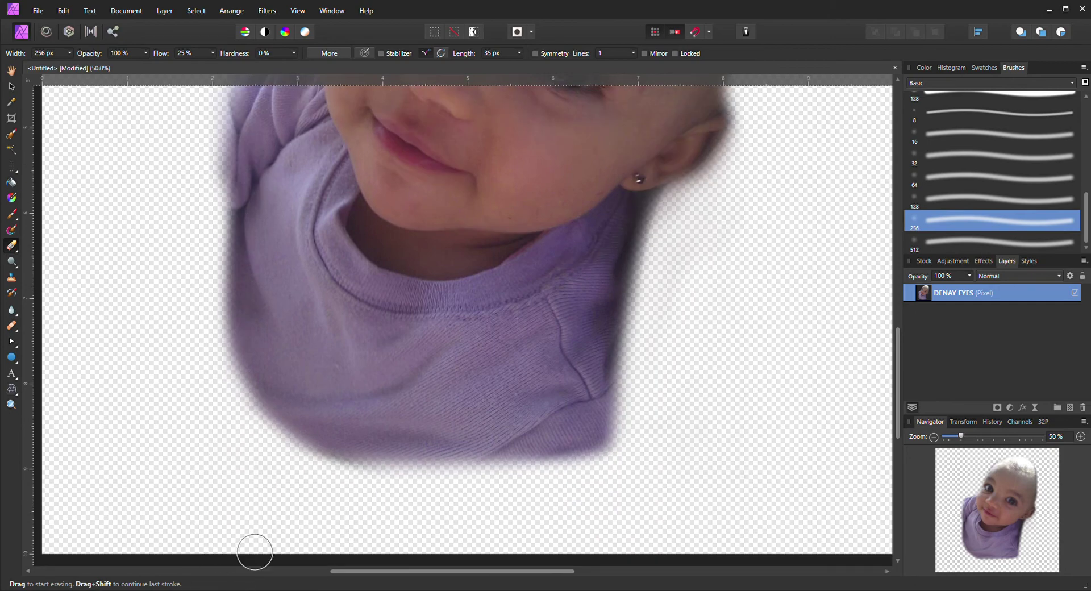
{"action": "scroll", "coordinate": [823, 358], "scroll_direction": "up", "scroll_amount": 3}
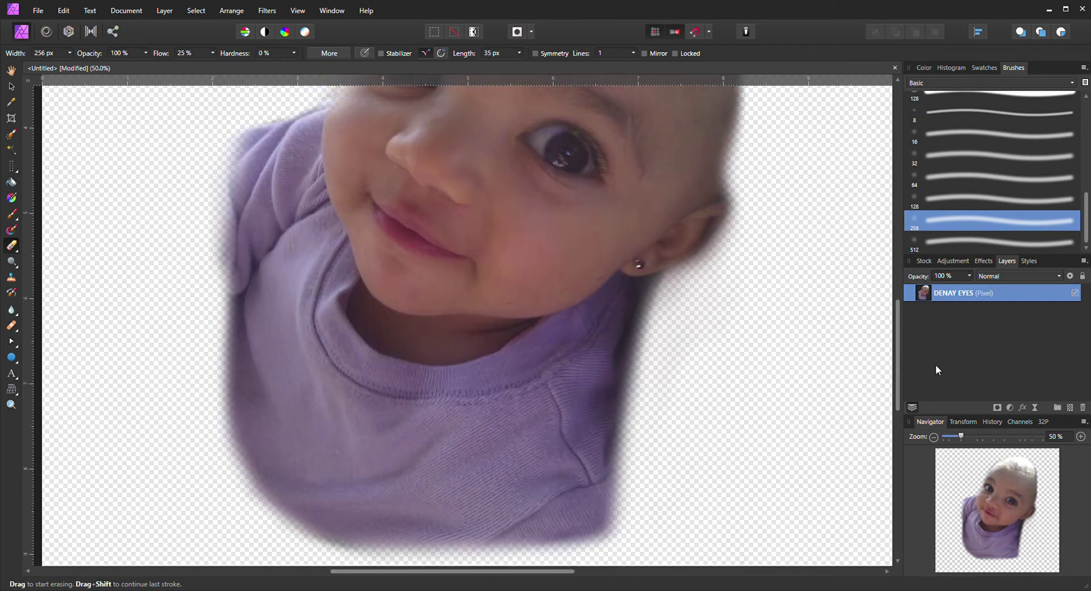
{"action": "left_click", "coordinate": [932, 438]}
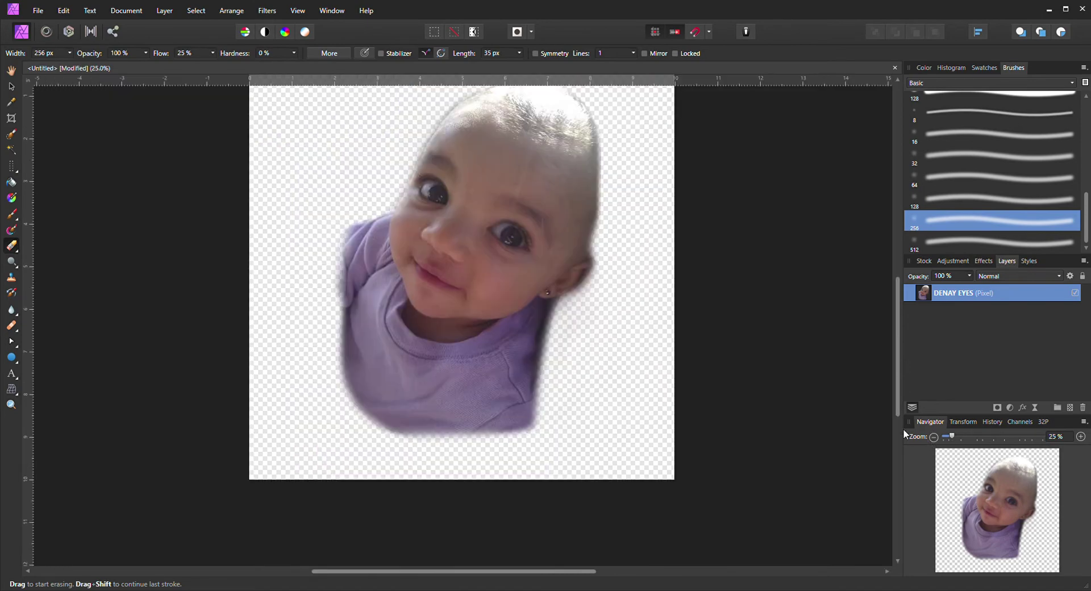
{"action": "scroll", "coordinate": [849, 359], "scroll_direction": "up", "scroll_amount": 2}
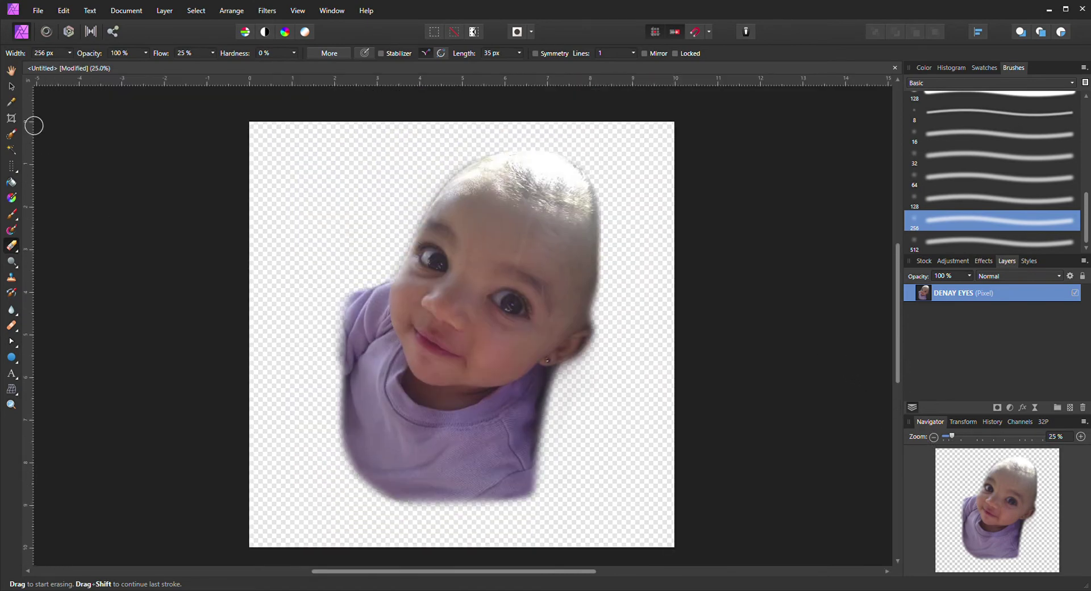
{"action": "left_click", "coordinate": [12, 87]}
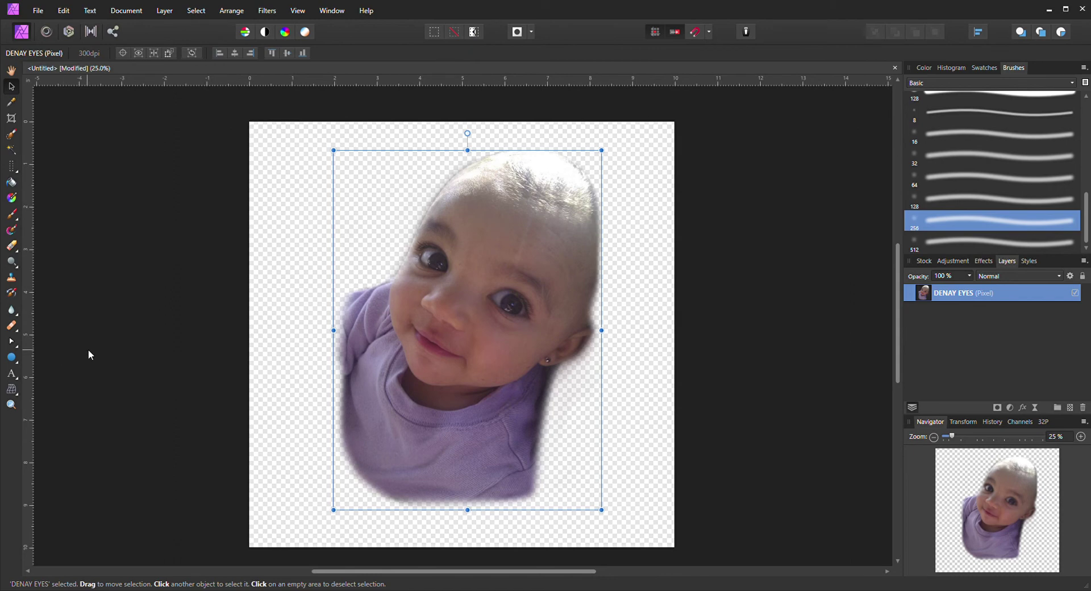
Step: Draw a black rectangle over the whole page and move its layer beneath the baby photo
{"action": "left_click", "coordinate": [11, 358]}
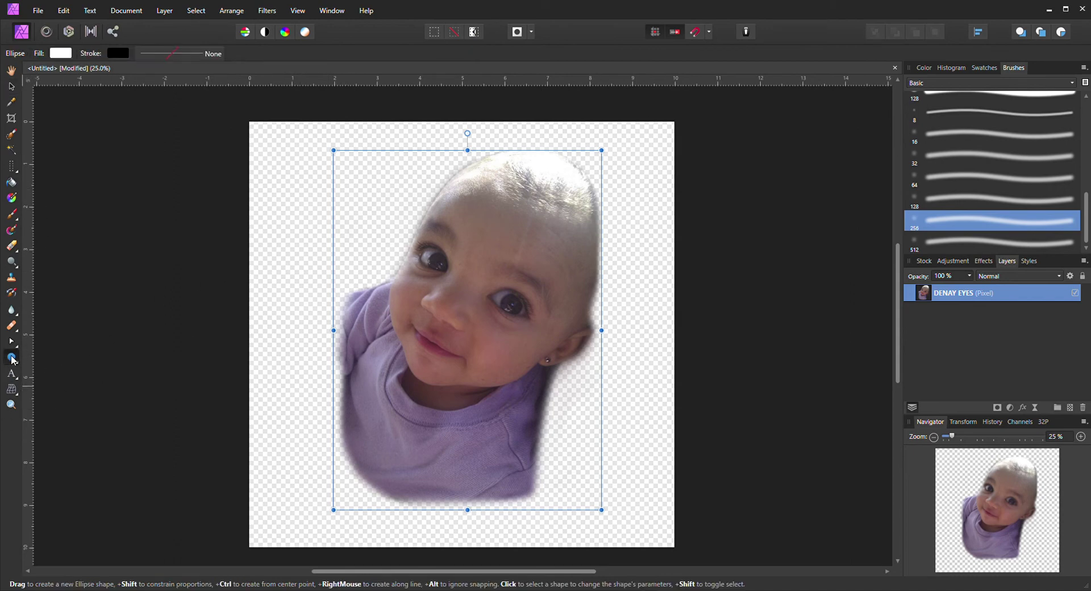
{"action": "key", "text": "m"}
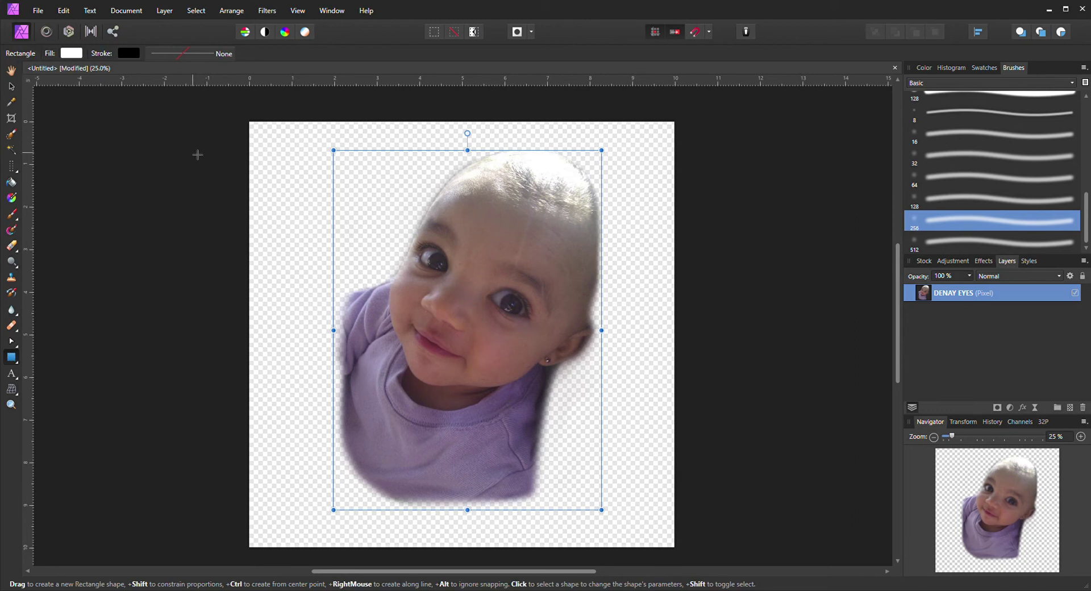
{"action": "left_click_drag", "start_coordinate": [201, 136], "coordinate": [709, 558]}
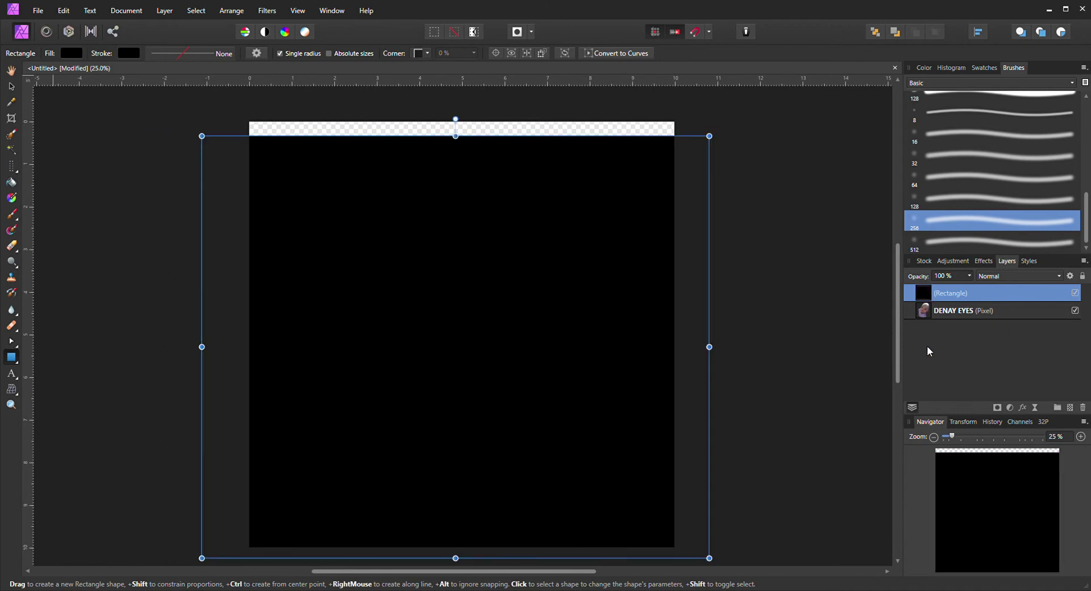
{"action": "left_click_drag", "start_coordinate": [926, 299], "coordinate": [932, 341]}
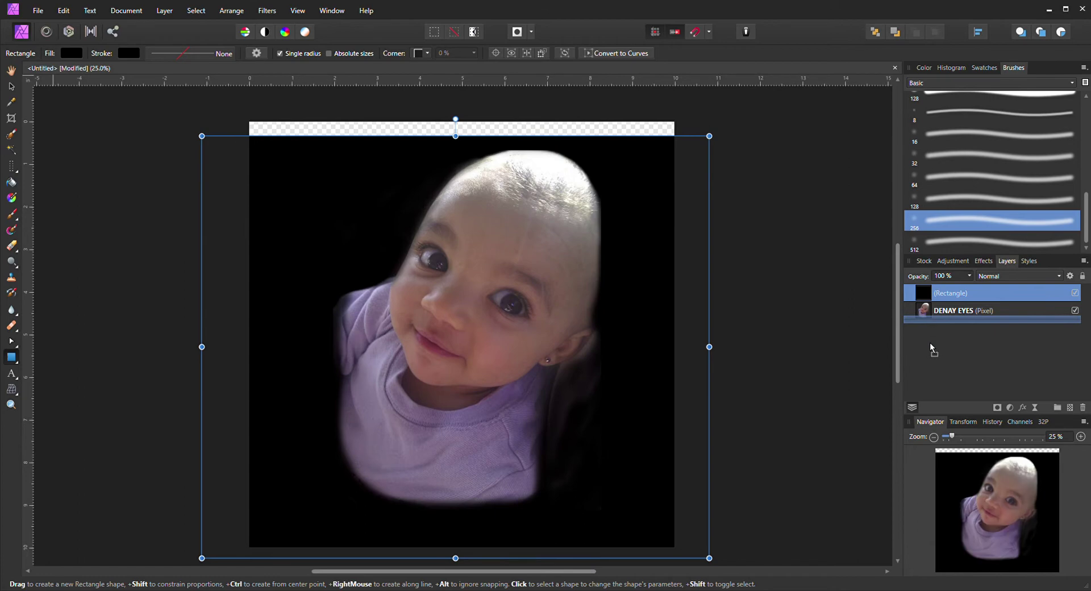
Step: Shift the rectangle up and pull its right edge in to fit the page
{"action": "left_click", "coordinate": [11, 87]}
{"action": "mouse_move", "coordinate": [661, 205]}
{"action": "left_mouse_down"}
{"action": "mouse_move", "coordinate": [669, 185]}
{"action": "mouse_move", "coordinate": [670, 199]}
{"action": "left_mouse_up"}
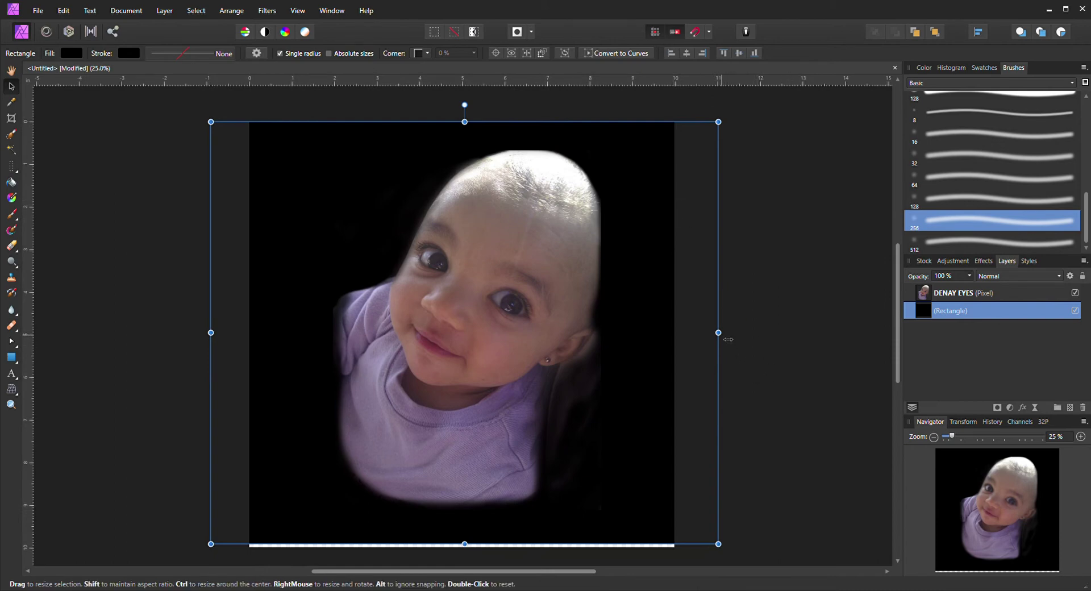
{"action": "left_click_drag", "start_coordinate": [727, 339], "coordinate": [693, 339]}
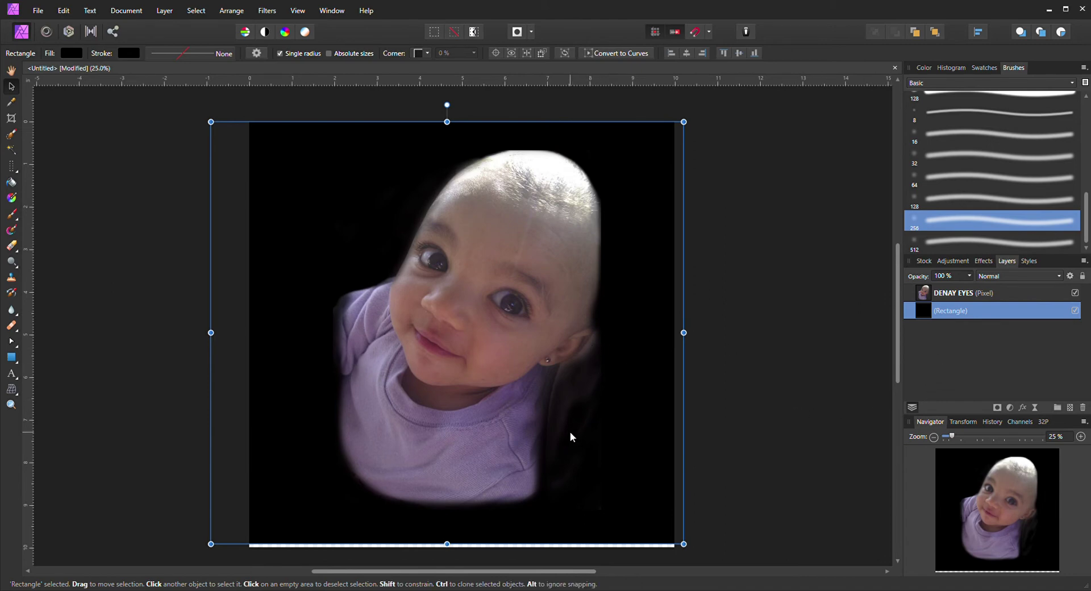
{"action": "left_click", "coordinate": [1081, 437]}
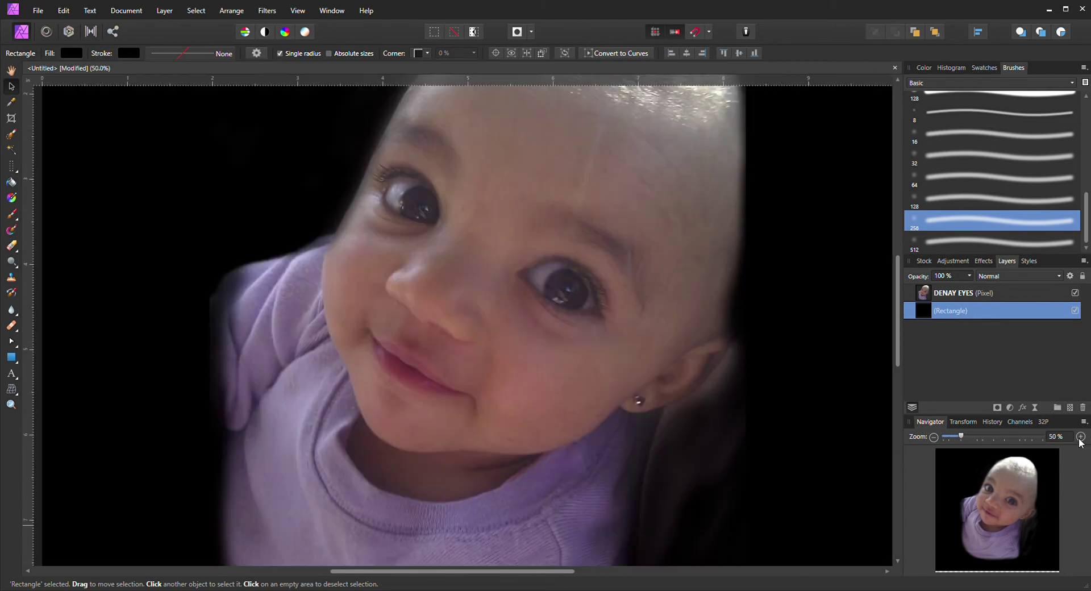
{"action": "scroll", "coordinate": [694, 216], "scroll_direction": "down", "scroll_amount": 4}
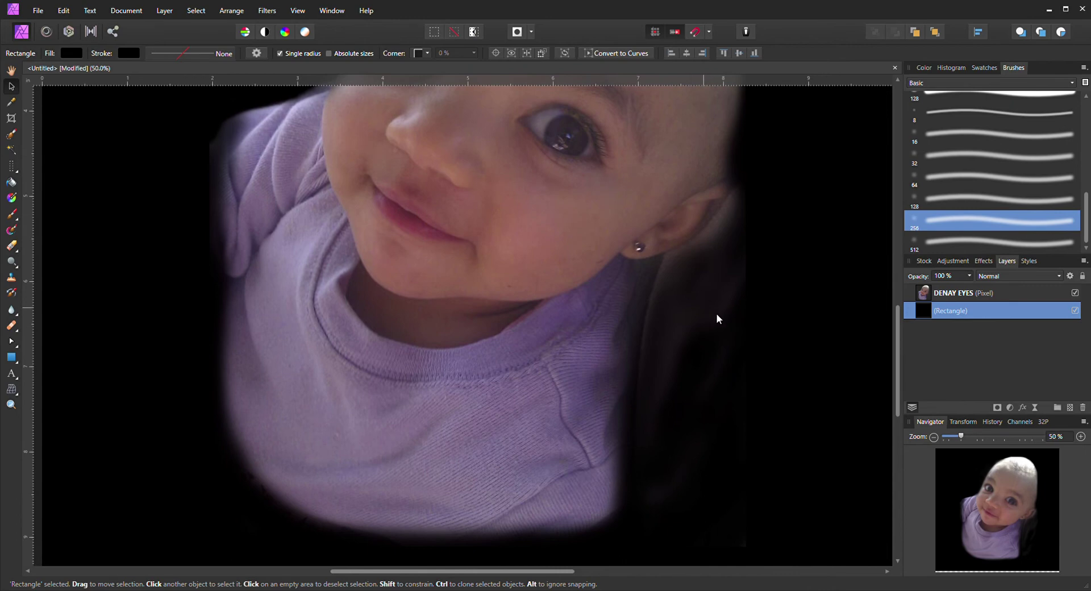
{"action": "left_click", "coordinate": [960, 294]}
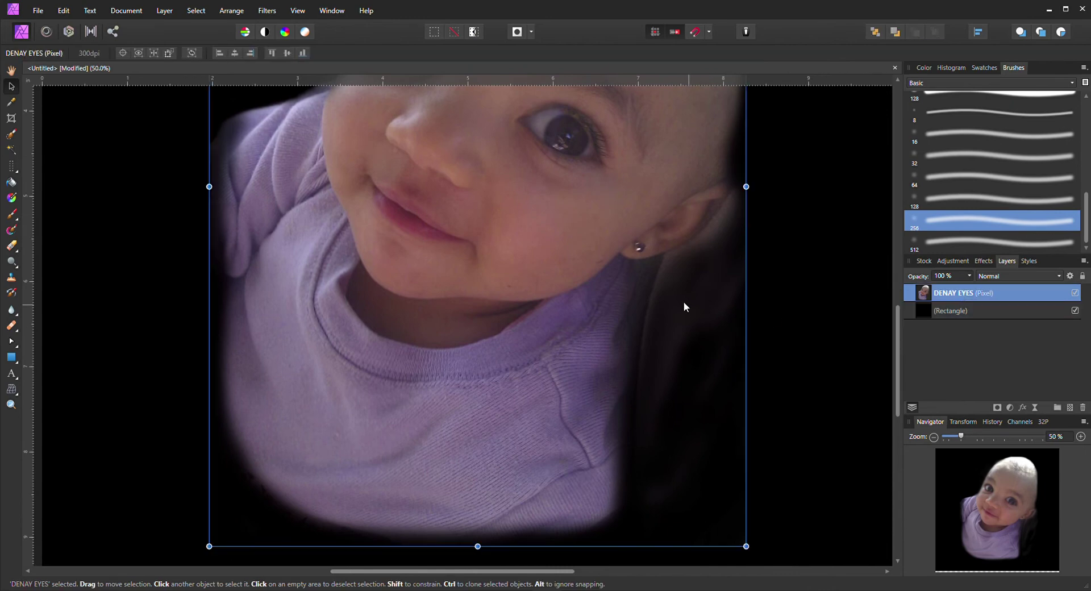
{"action": "left_click", "coordinate": [12, 248]}
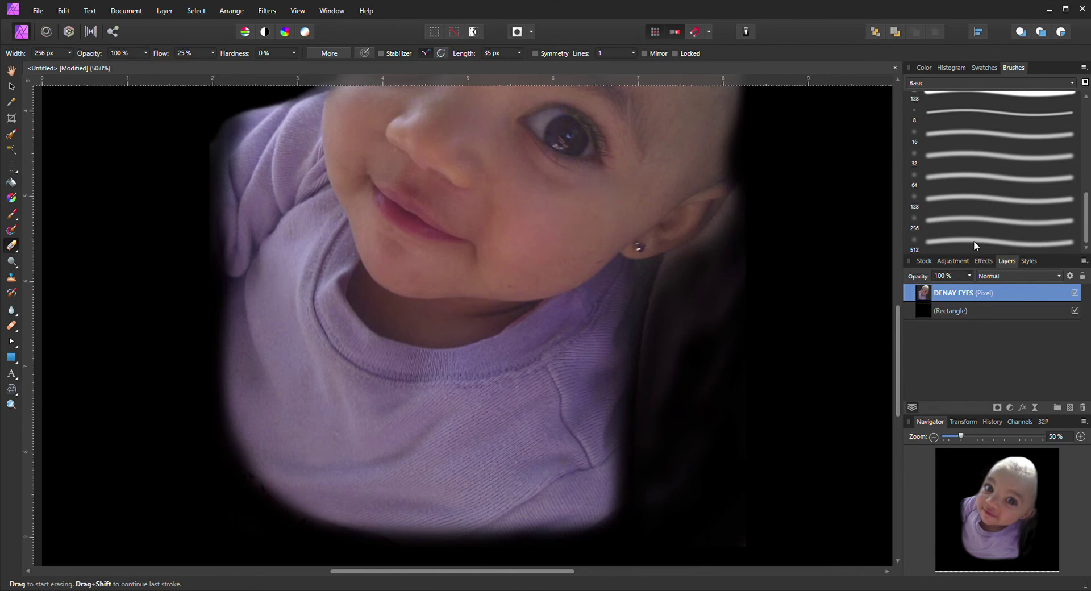
{"action": "left_click", "coordinate": [974, 224]}
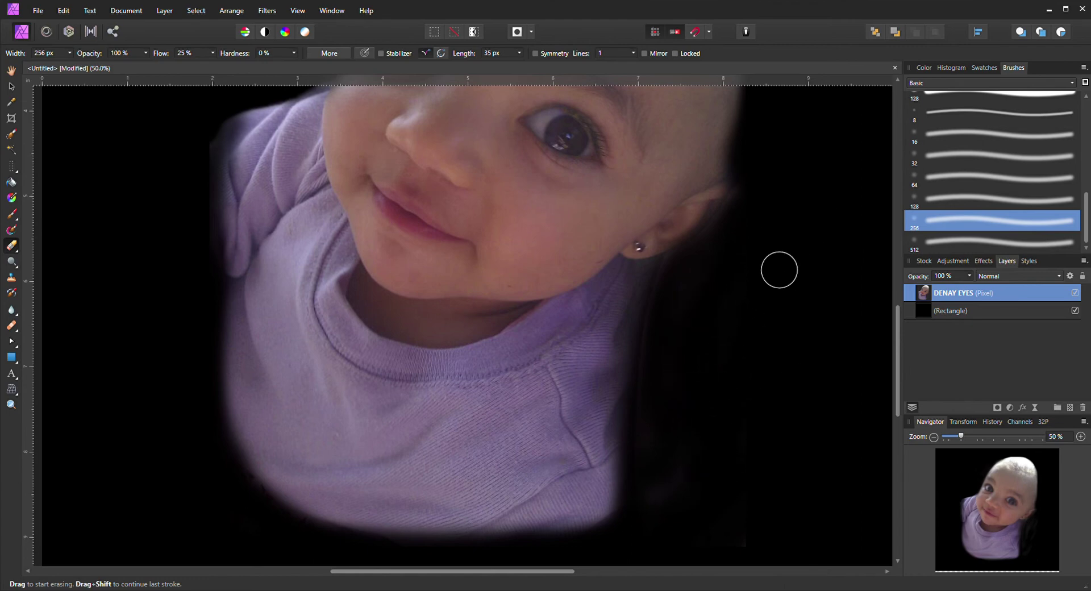
{"action": "left_click", "coordinate": [933, 436]}
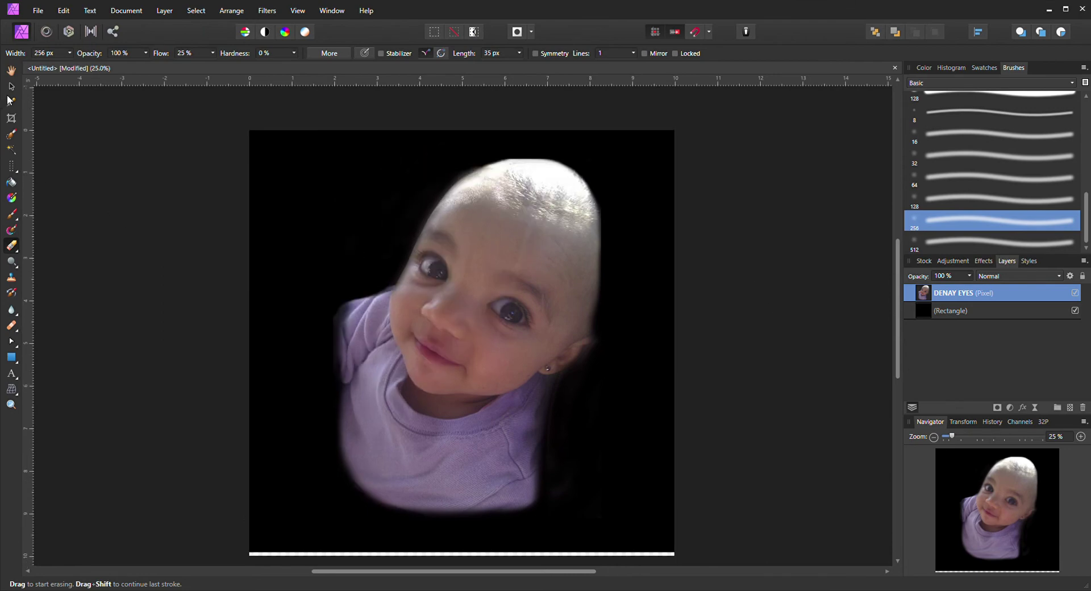
{"action": "left_click", "coordinate": [11, 87]}
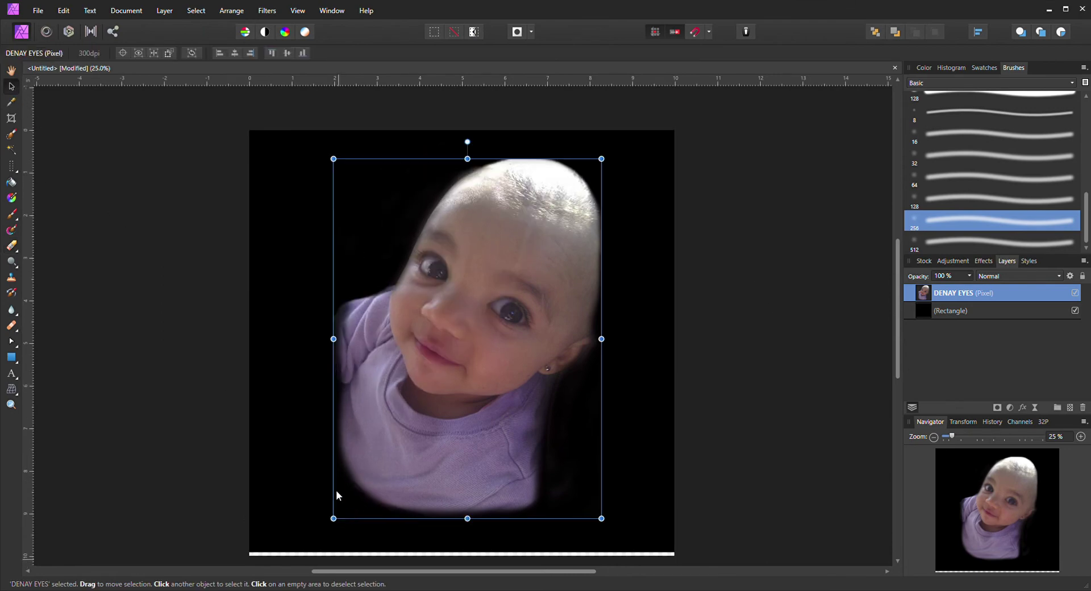
{"action": "left_click_drag", "start_coordinate": [157, 427], "coordinate": [157, 427]}
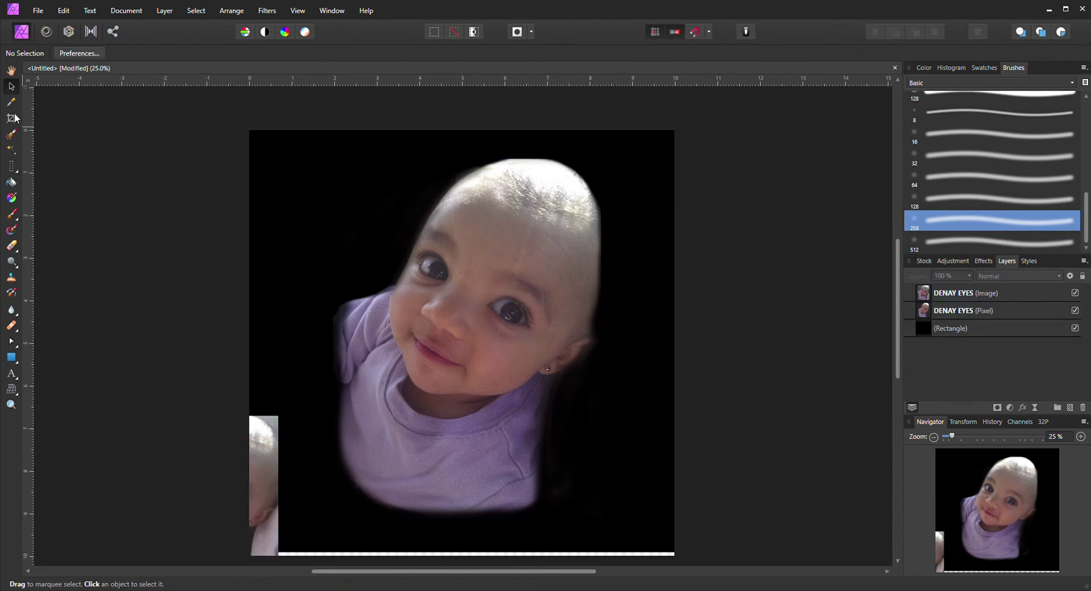
Step: Move the erased baby up-right, then bring the original photo to the upper left and enlarge it
{"action": "left_click", "coordinate": [438, 325]}
{"action": "left_click_drag", "start_coordinate": [530, 270], "coordinate": [586, 243]}
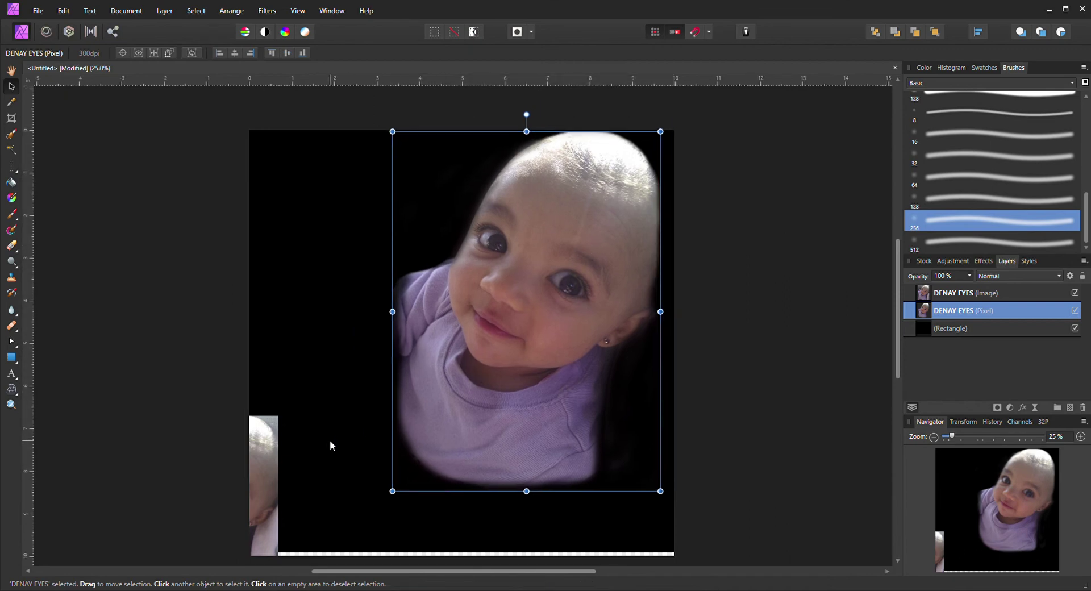
{"action": "left_click_drag", "start_coordinate": [264, 463], "coordinate": [374, 179]}
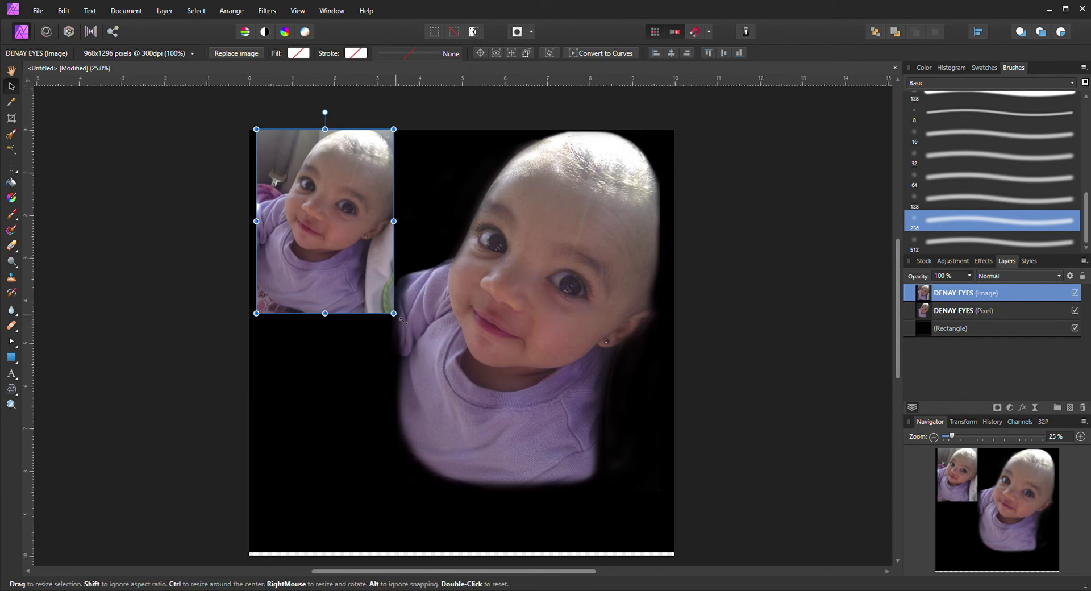
{"action": "left_click_drag", "start_coordinate": [403, 320], "coordinate": [426, 351]}
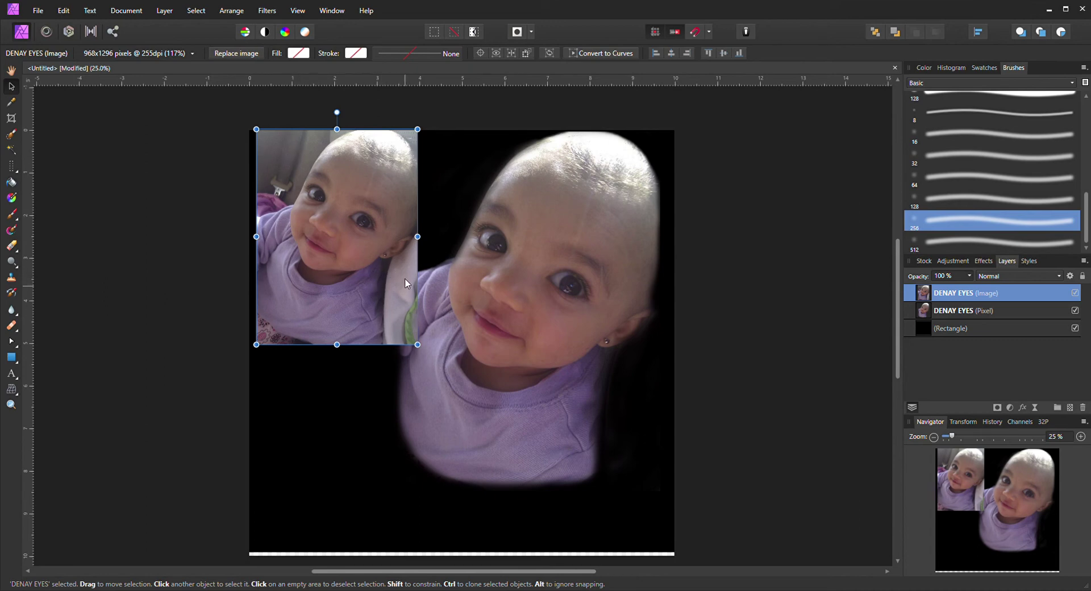
{"action": "left_click_drag", "start_coordinate": [396, 335], "coordinate": [396, 344]}
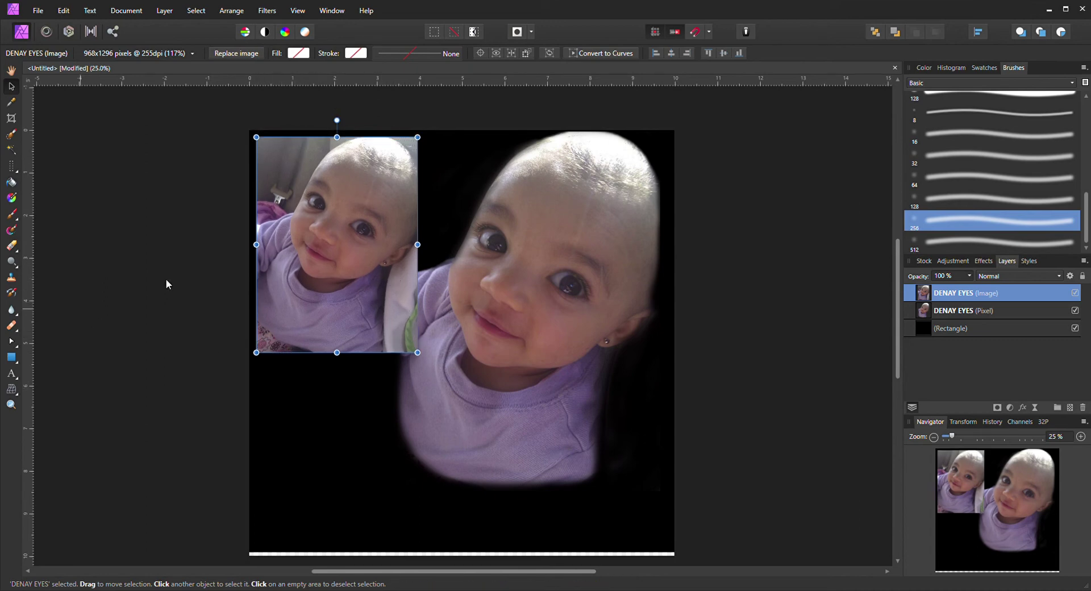
{"action": "left_click_drag", "start_coordinate": [320, 207], "coordinate": [214, 170]}
{"action": "left_click_drag", "start_coordinate": [574, 256], "coordinate": [522, 262]}
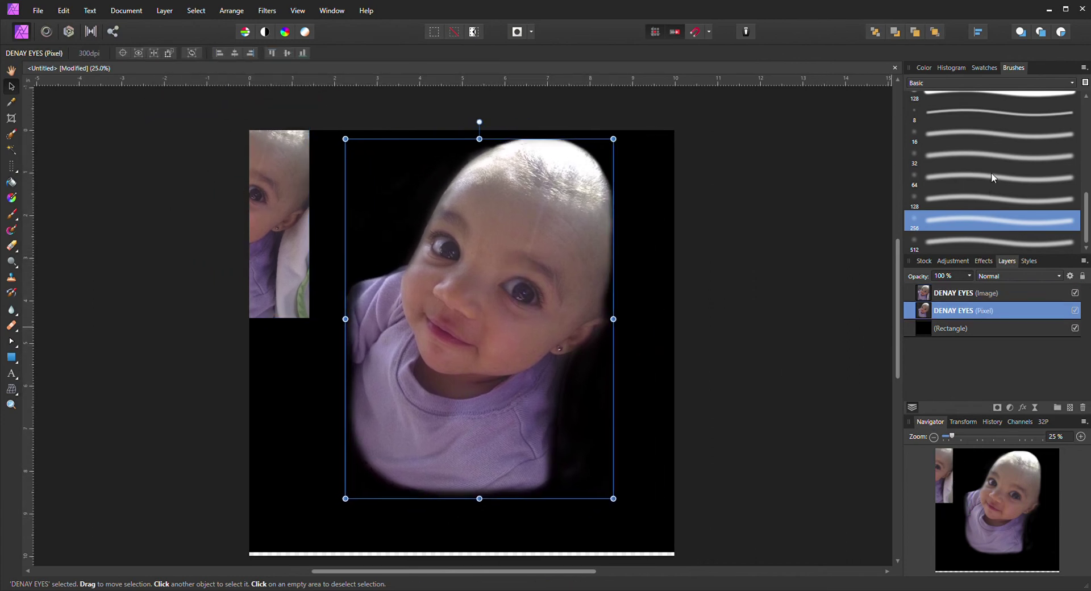
Step: Fine-tune both photos so the original sits at the canvas's upper left beside the erased baby
{"action": "scroll", "coordinate": [991, 172], "scroll_direction": "up", "scroll_amount": 1}
{"action": "scroll", "coordinate": [986, 199], "scroll_direction": "up", "scroll_amount": 1}
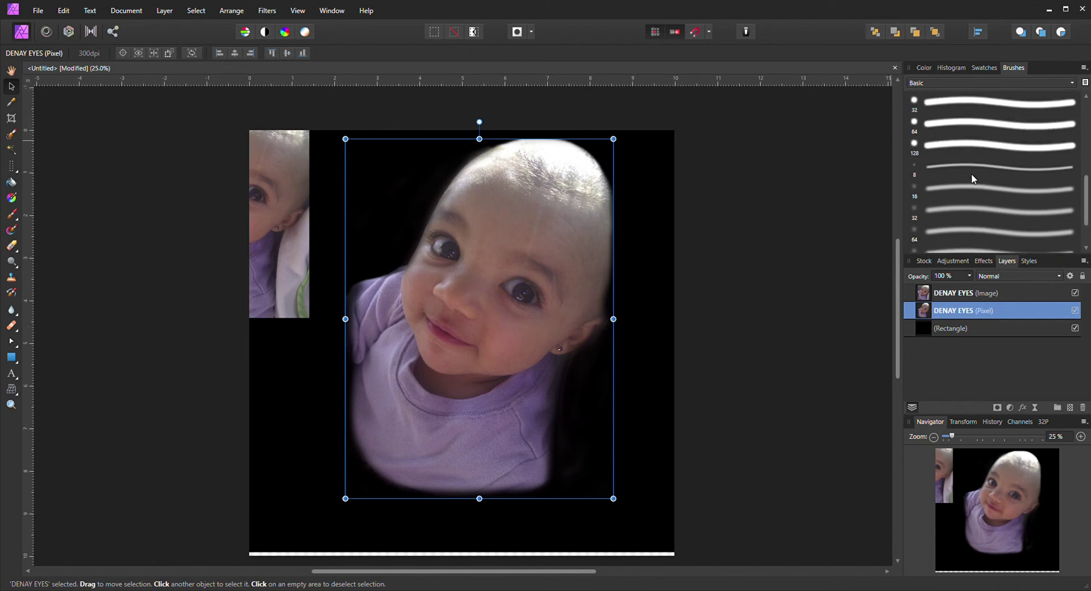
{"action": "scroll", "coordinate": [971, 174], "scroll_direction": "up", "scroll_amount": 4}
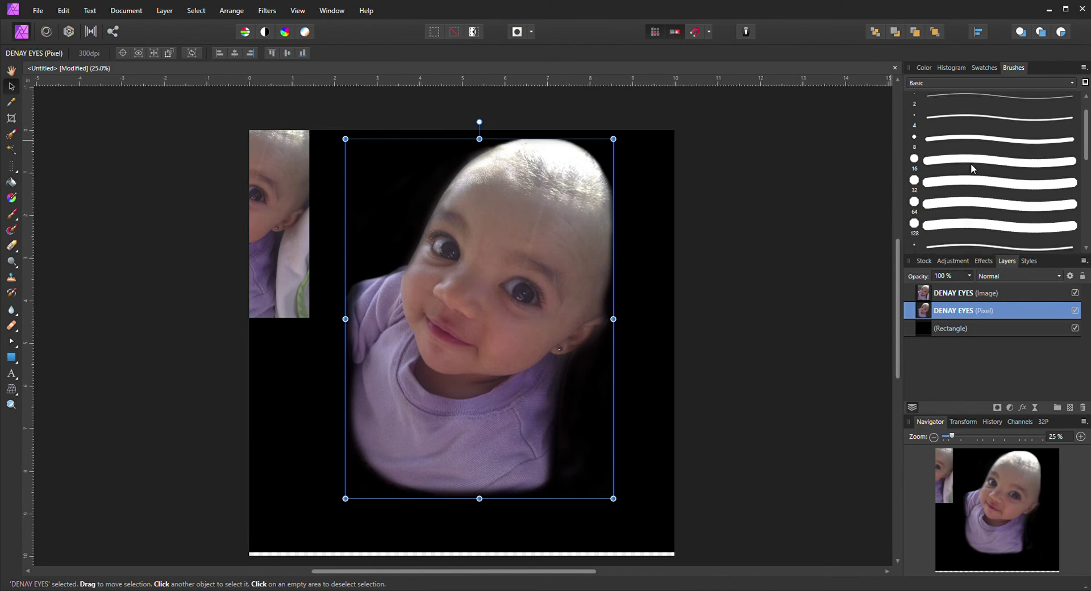
{"action": "scroll", "coordinate": [971, 162], "scroll_direction": "down", "scroll_amount": 2}
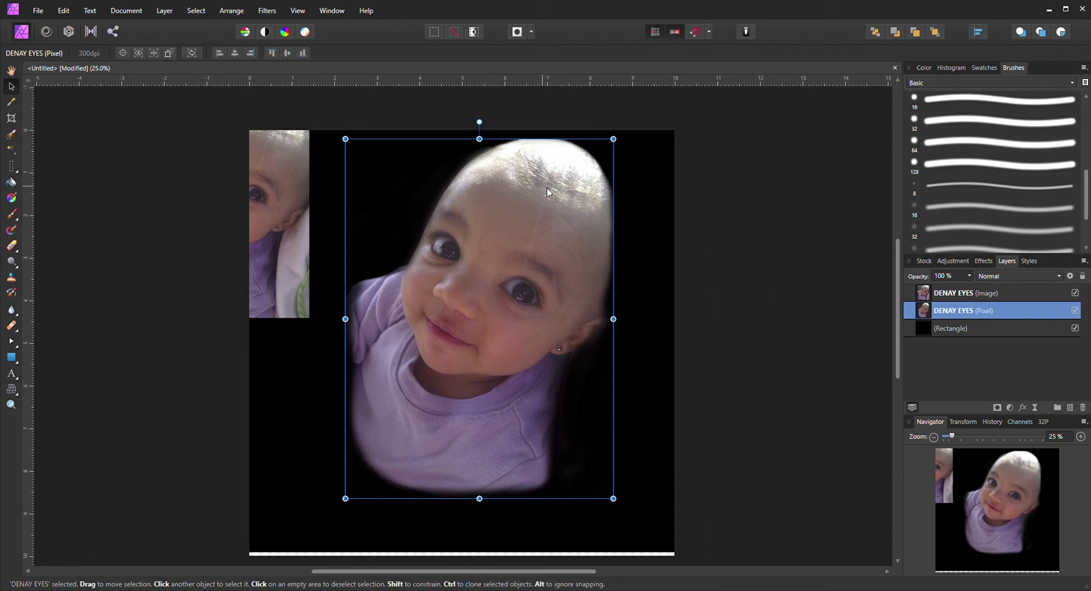
{"action": "left_click_drag", "start_coordinate": [543, 185], "coordinate": [570, 187]}
{"action": "left_click_drag", "start_coordinate": [290, 216], "coordinate": [359, 217]}
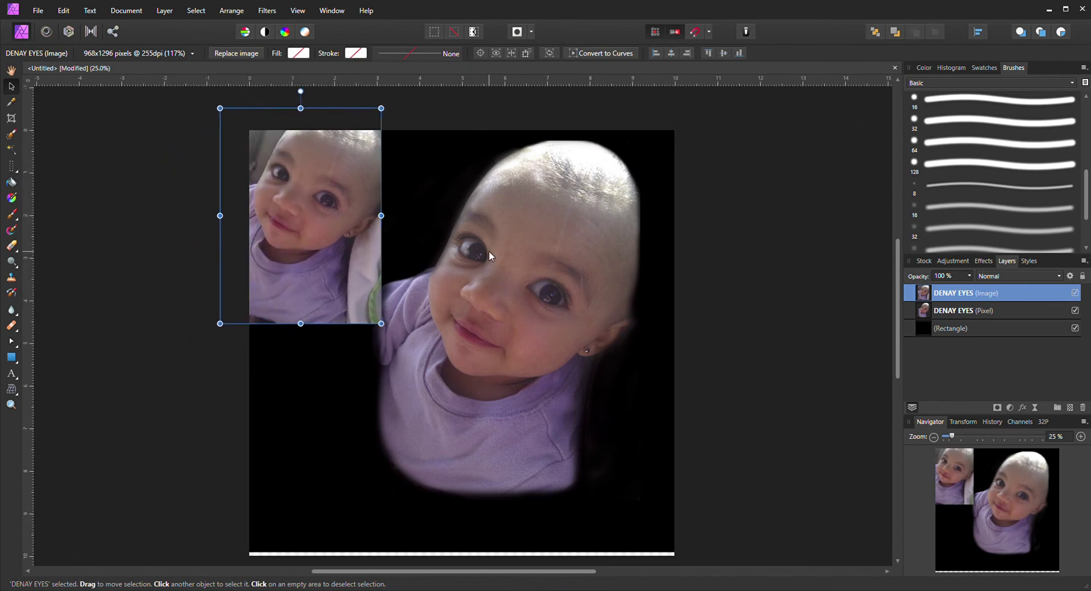
{"action": "left_click_drag", "start_coordinate": [488, 250], "coordinate": [523, 262]}
{"action": "left_click_drag", "start_coordinate": [317, 231], "coordinate": [357, 262]}
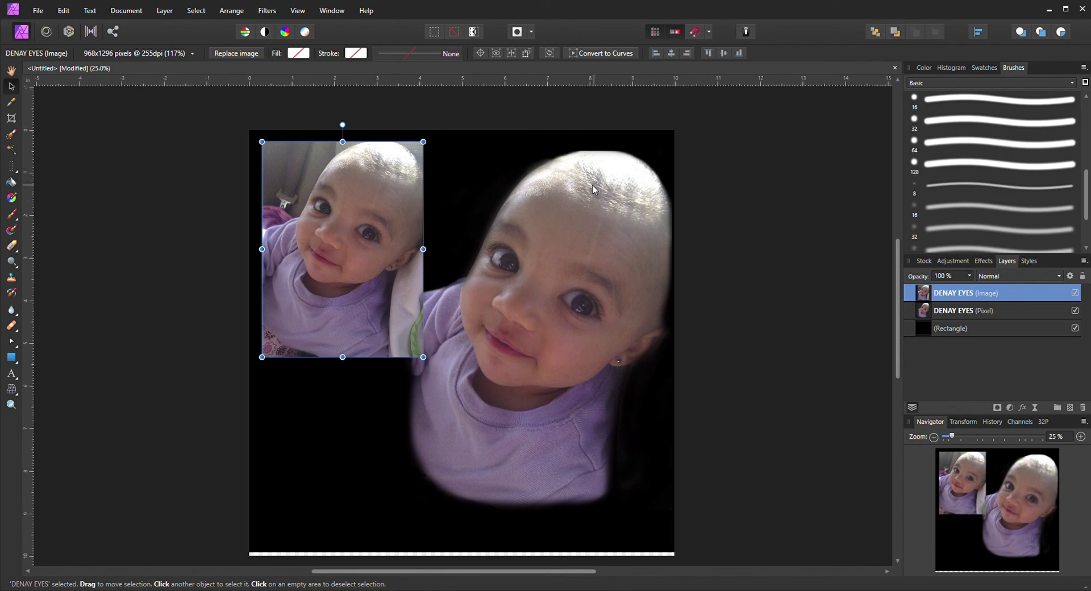
{"action": "left_click", "coordinate": [588, 162]}
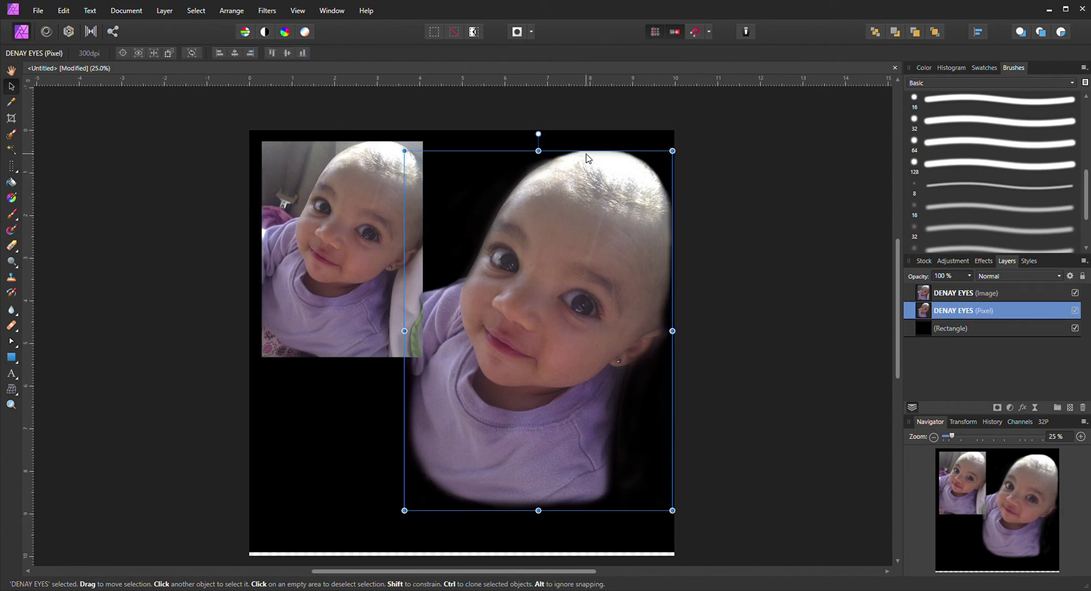
Step: Set the Erase Brush to a soft 64 px tip, then nudge the original photo up-left
{"action": "left_click", "coordinate": [991, 233]}
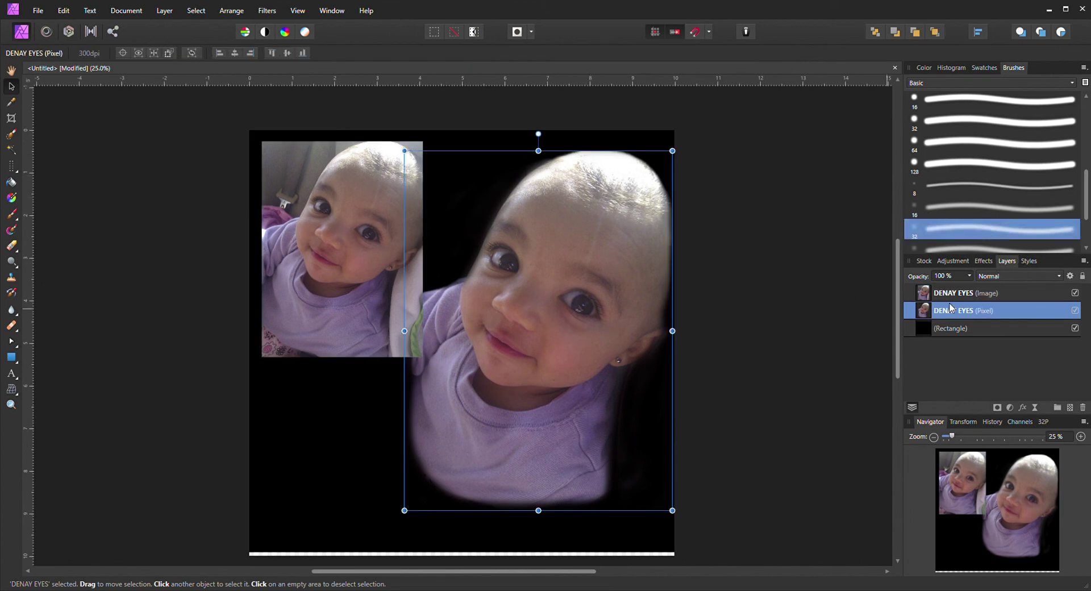
{"action": "left_click", "coordinate": [11, 246]}
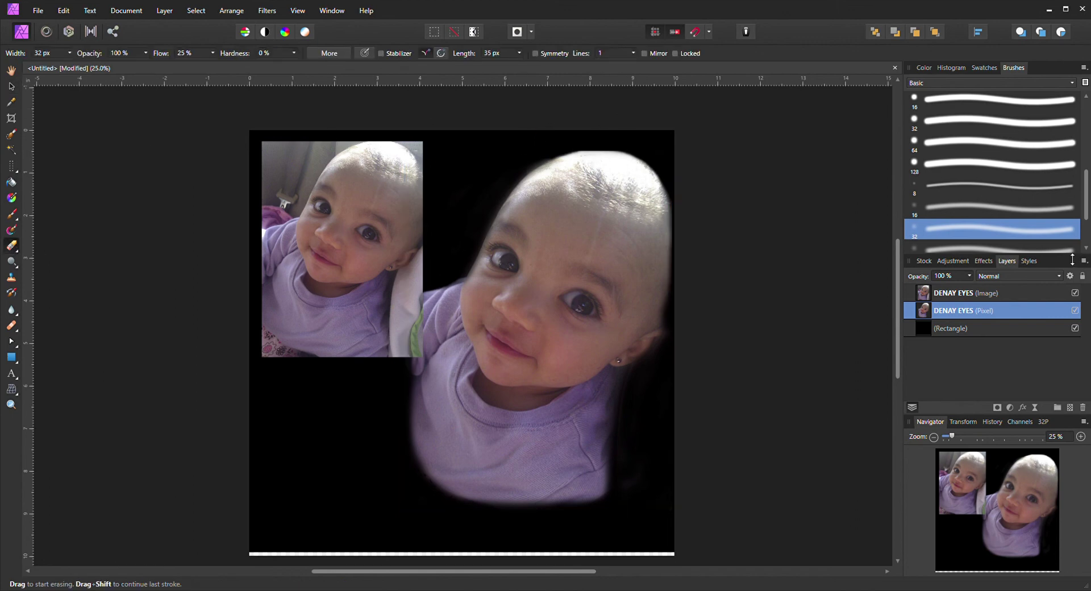
{"action": "left_click", "coordinate": [969, 249]}
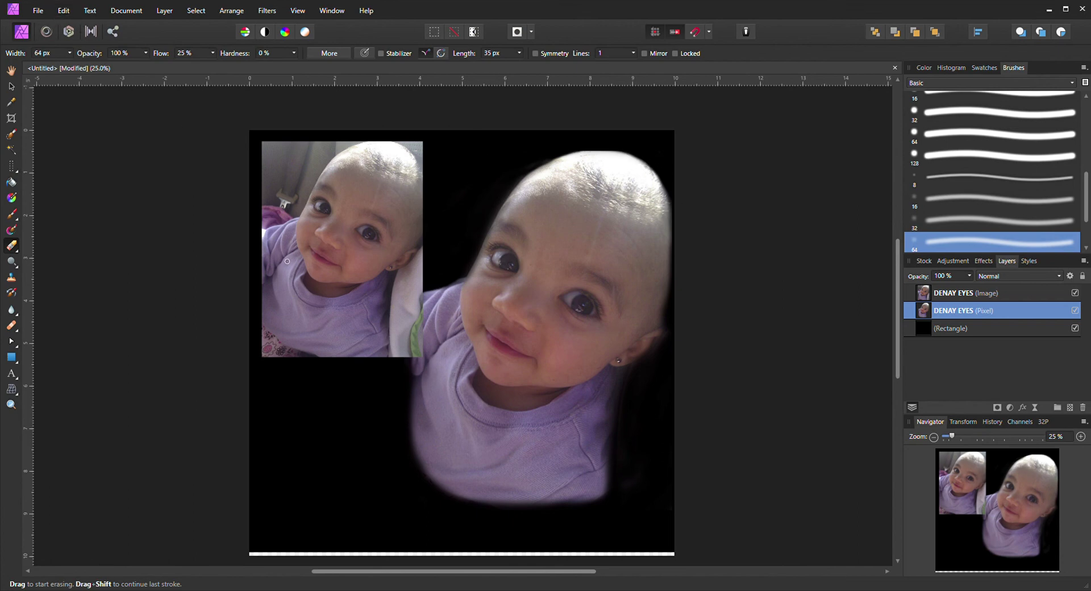
{"action": "left_click", "coordinate": [11, 86]}
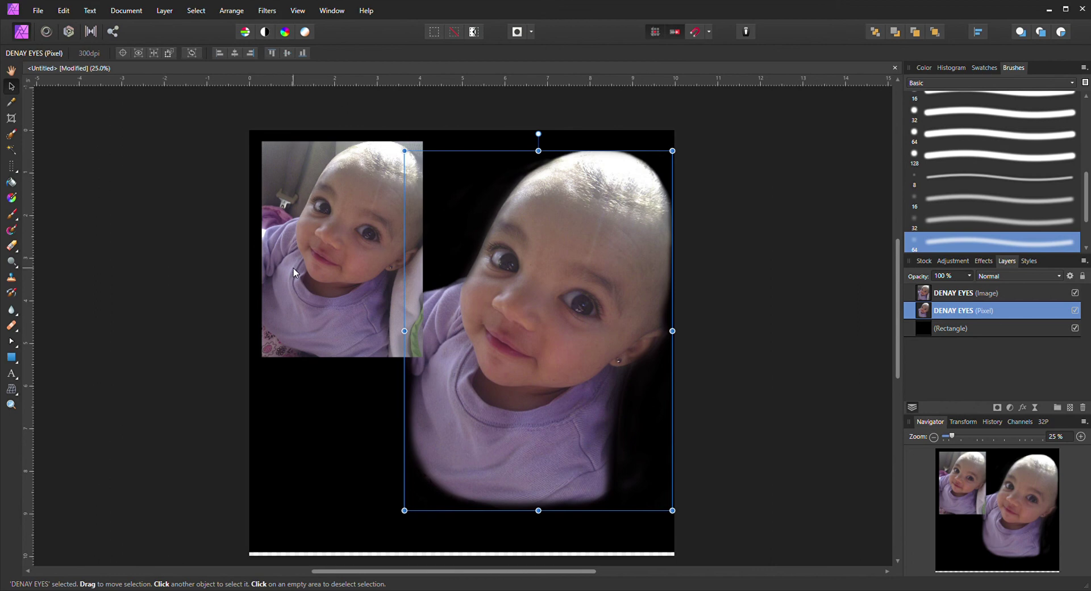
{"action": "left_click_drag", "start_coordinate": [321, 261], "coordinate": [312, 252]}
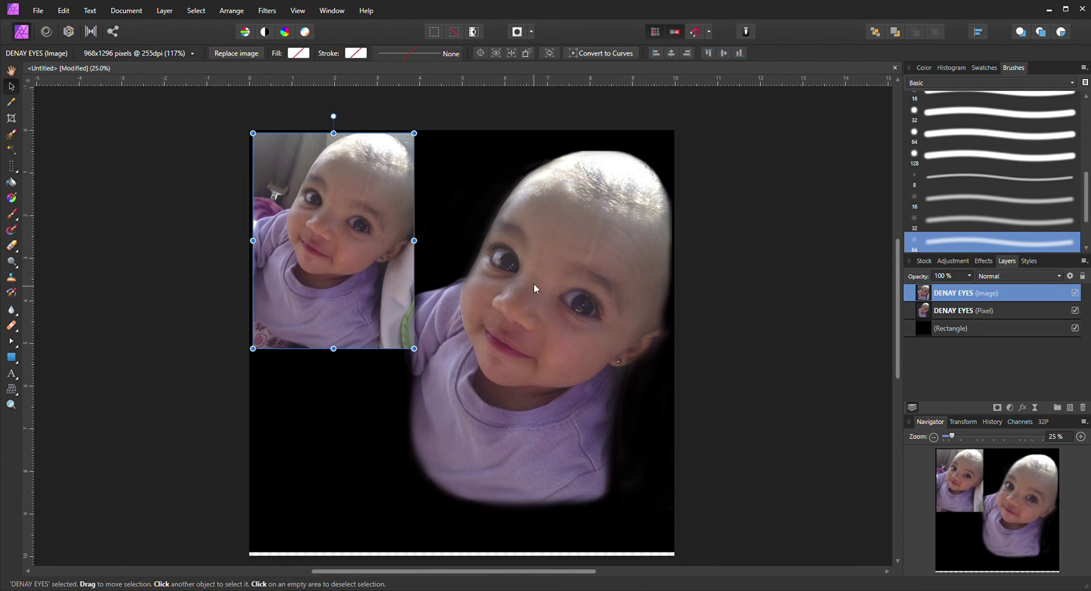
Step: Zoom the canvas to 50% and hide the black Rectangle layer to reveal transparency
{"action": "left_click", "coordinate": [1082, 437]}
{"action": "scroll", "coordinate": [697, 356], "scroll_direction": "up", "scroll_amount": 5}
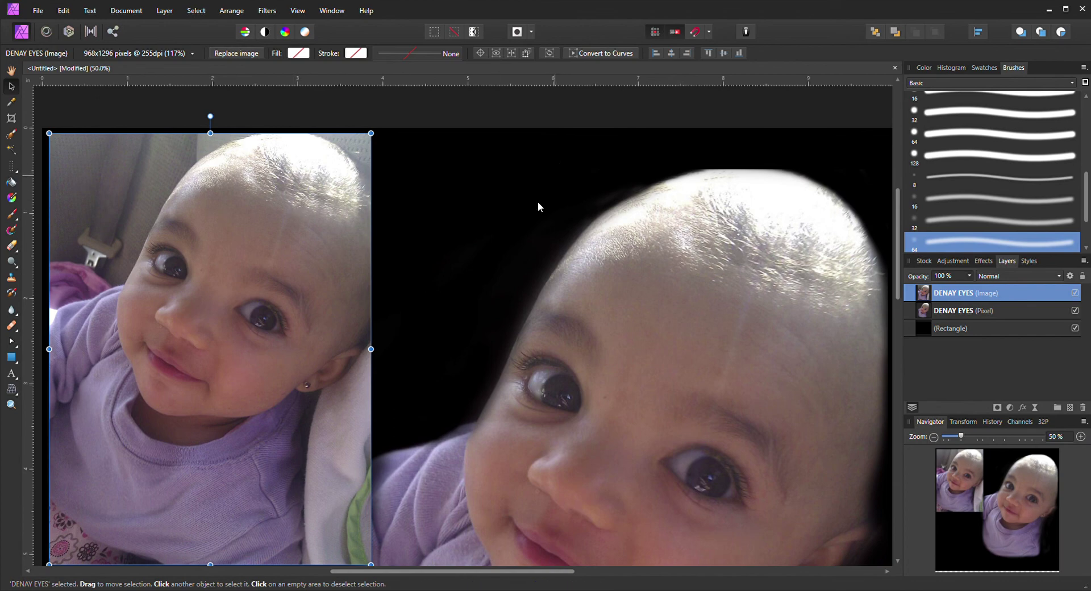
{"action": "left_click", "coordinate": [1074, 328]}
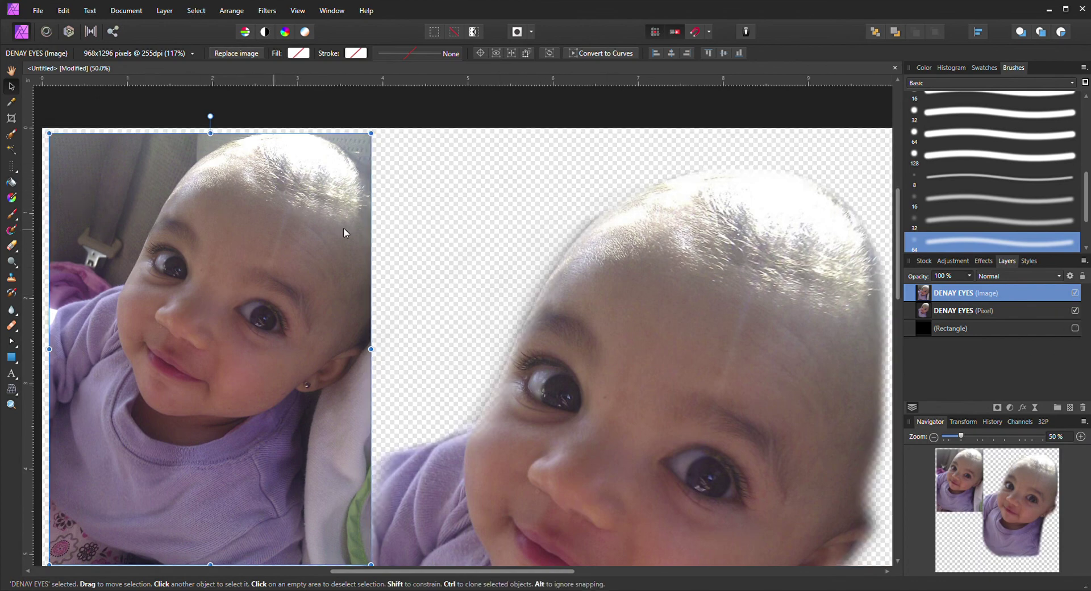
{"action": "scroll", "coordinate": [745, 163], "scroll_direction": "down", "scroll_amount": 3}
{"action": "scroll", "coordinate": [745, 164], "scroll_direction": "down", "scroll_amount": 6}
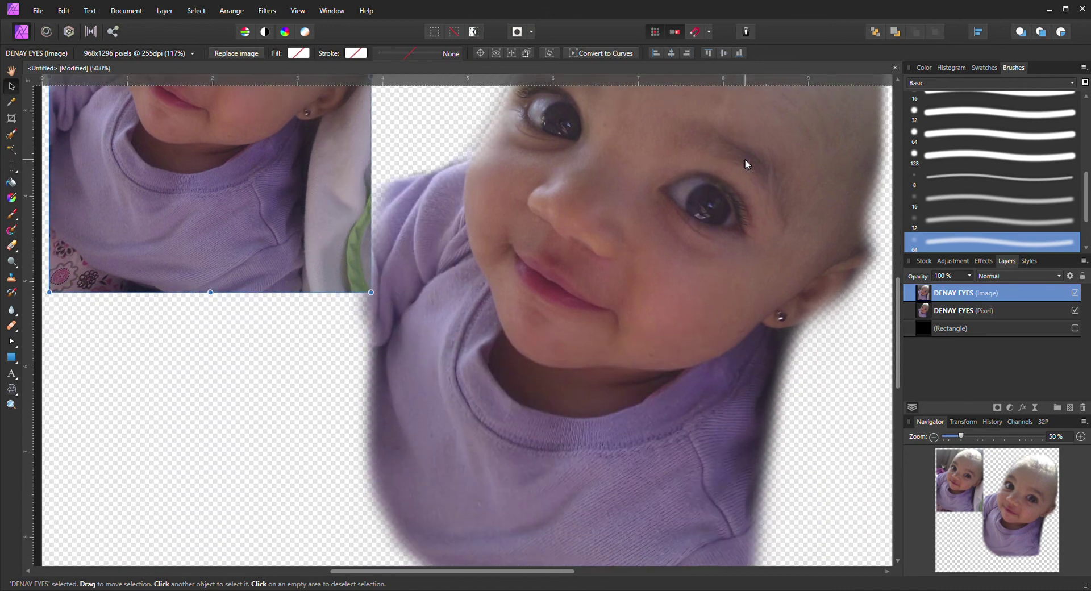
{"action": "scroll", "coordinate": [746, 164], "scroll_direction": "down", "scroll_amount": 4}
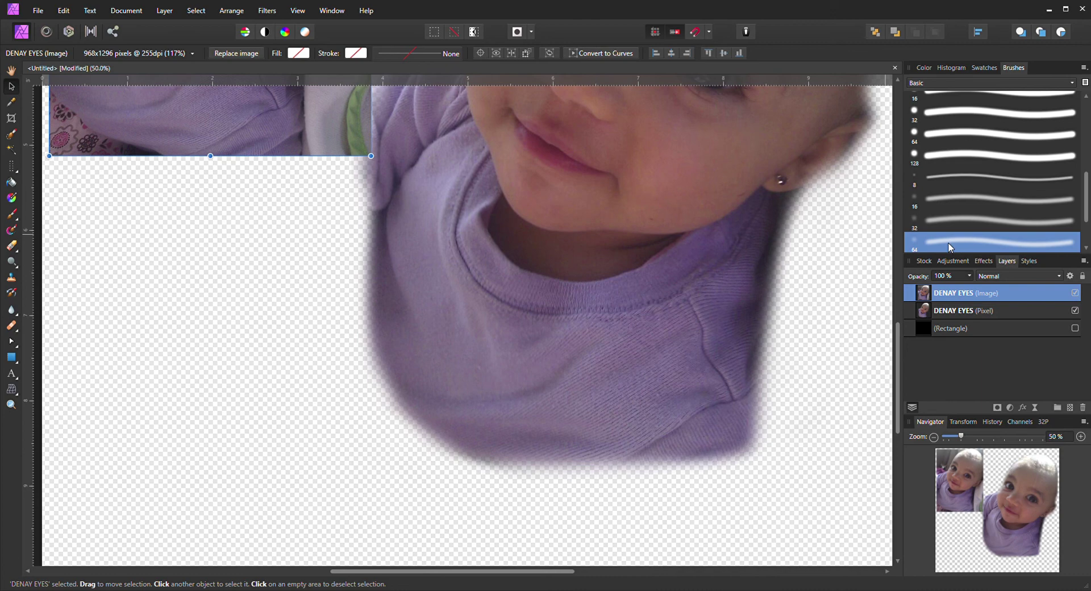
{"action": "scroll", "coordinate": [972, 217], "scroll_direction": "down", "scroll_amount": 1}
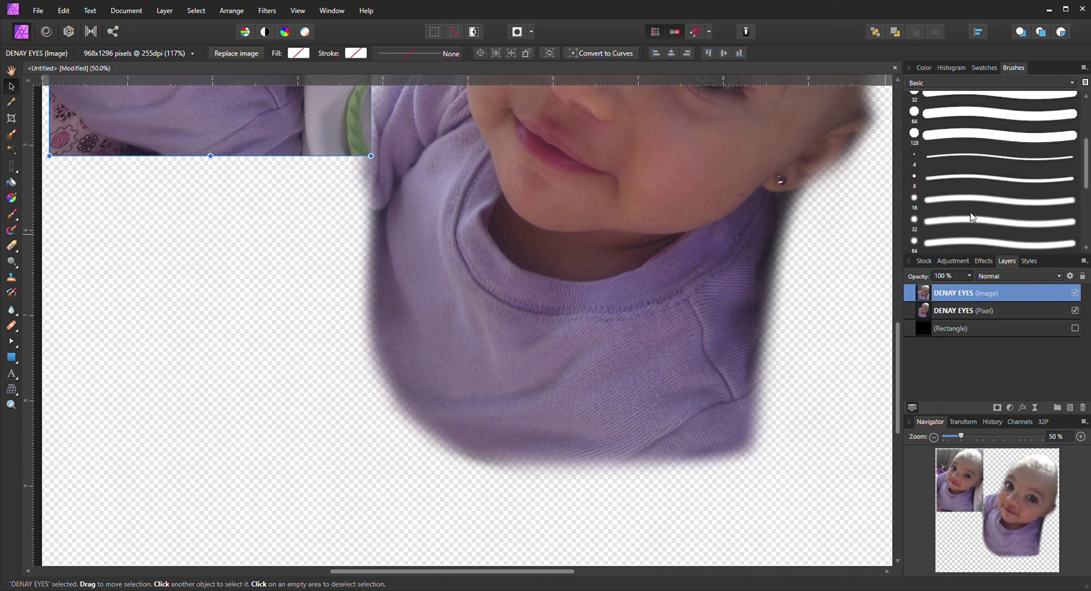
Step: Pick the hard 128 px brush tip and inspect the cutout's softly faded edges
{"action": "left_click", "coordinate": [955, 134]}
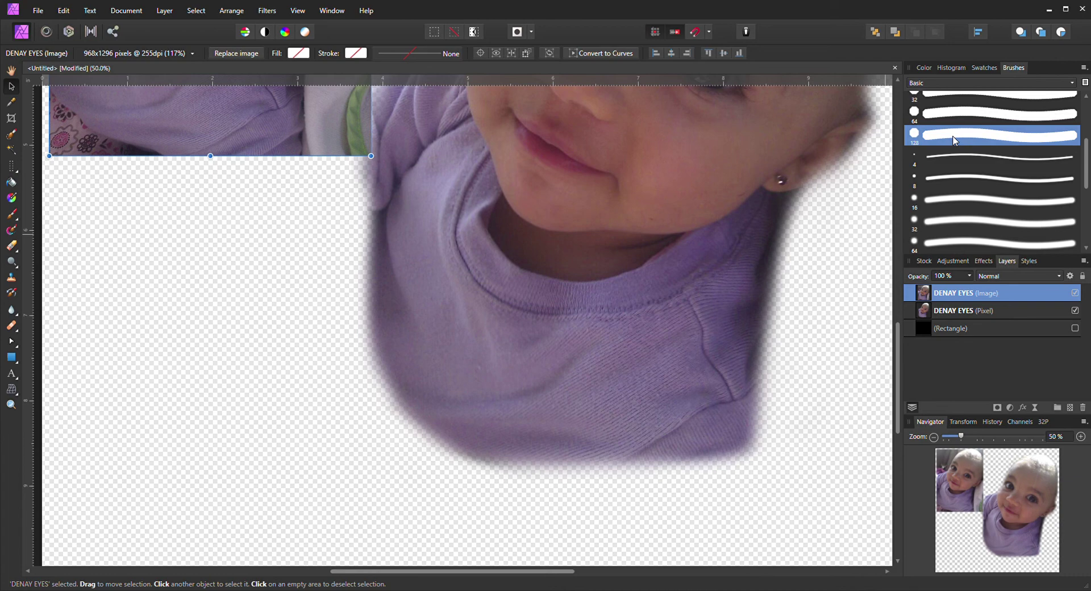
{"action": "scroll", "coordinate": [997, 193], "scroll_direction": "down", "scroll_amount": 2}
{"action": "scroll", "coordinate": [997, 192], "scroll_direction": "down", "scroll_amount": 2}
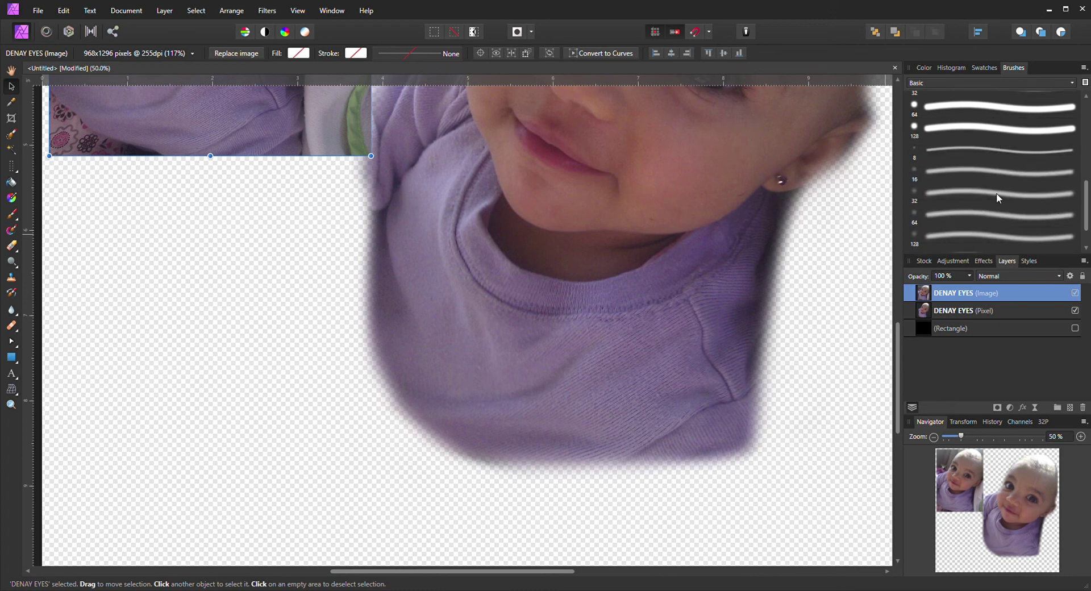
{"action": "scroll", "coordinate": [987, 196], "scroll_direction": "up", "scroll_amount": 3}
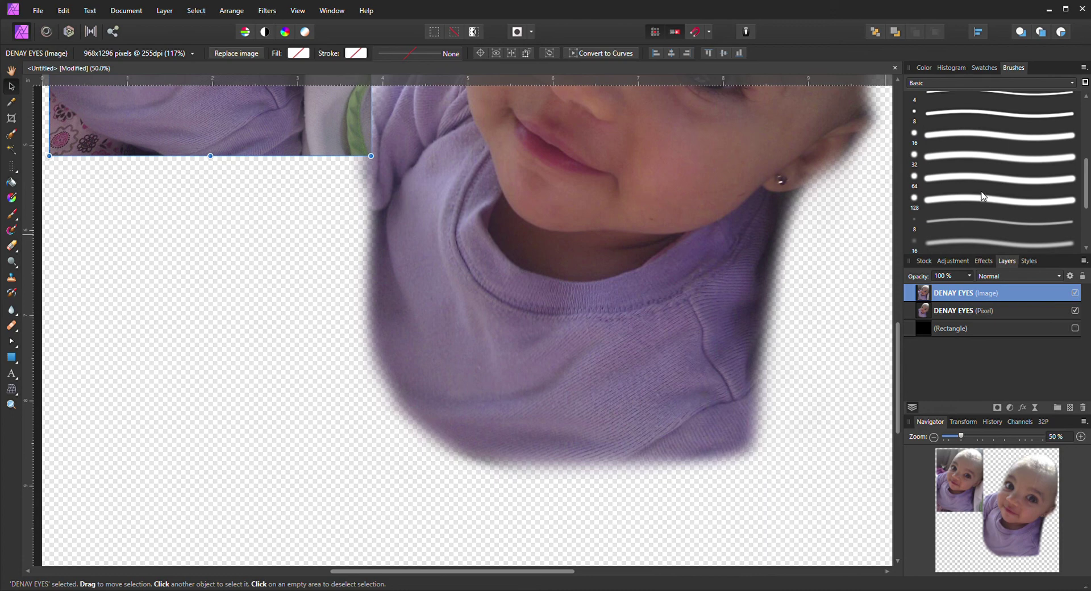
{"action": "scroll", "coordinate": [979, 177], "scroll_direction": "down", "scroll_amount": 2}
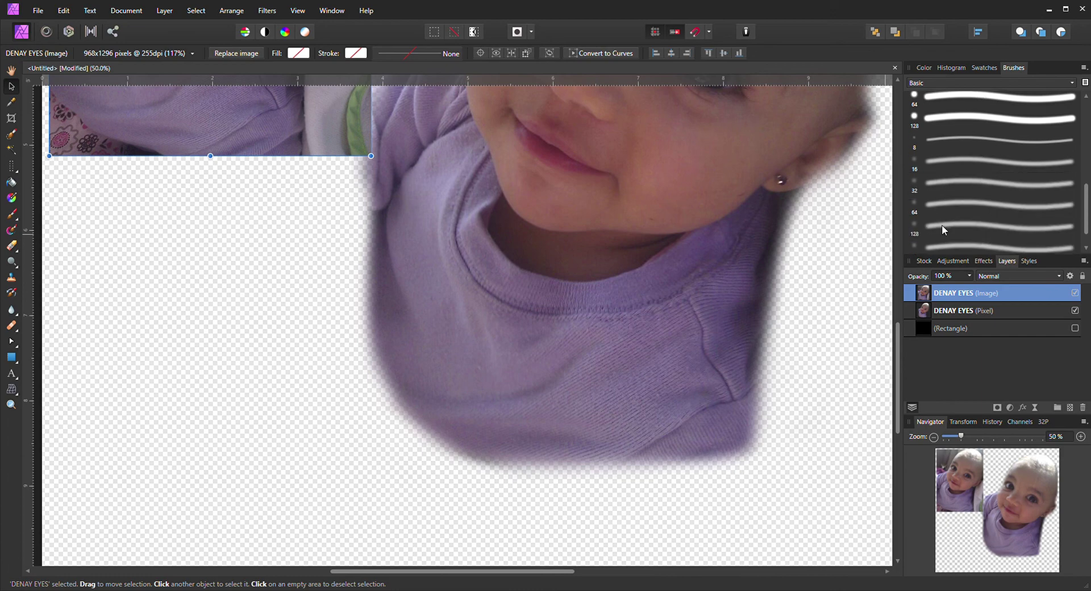
{"action": "scroll", "coordinate": [941, 217], "scroll_direction": "down", "scroll_amount": 1}
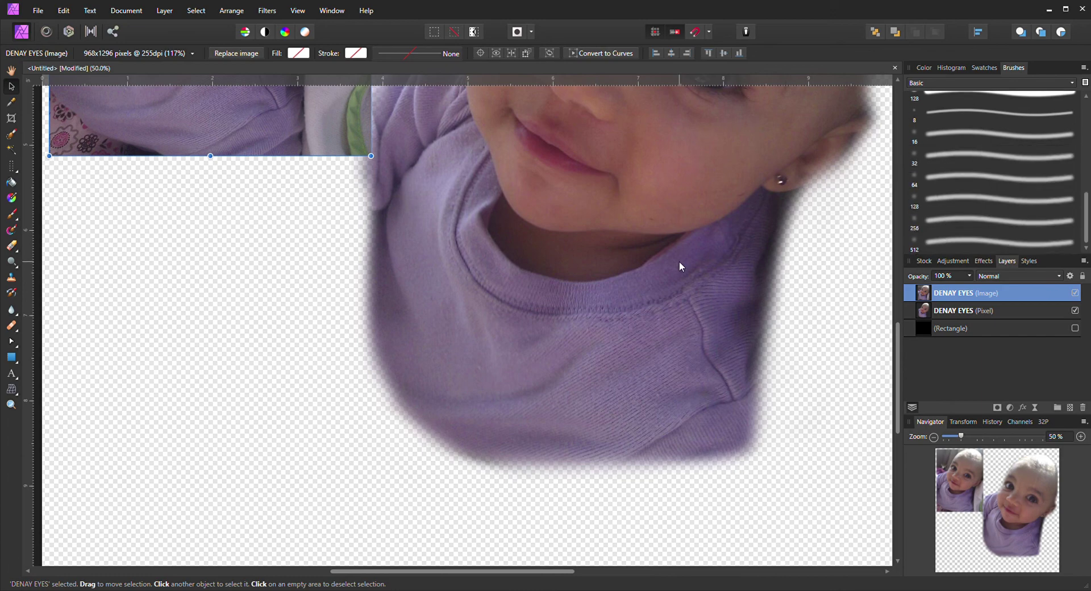
{"action": "scroll", "coordinate": [679, 261], "scroll_direction": "up", "scroll_amount": 3}
{"action": "scroll", "coordinate": [678, 263], "scroll_direction": "up", "scroll_amount": 6}
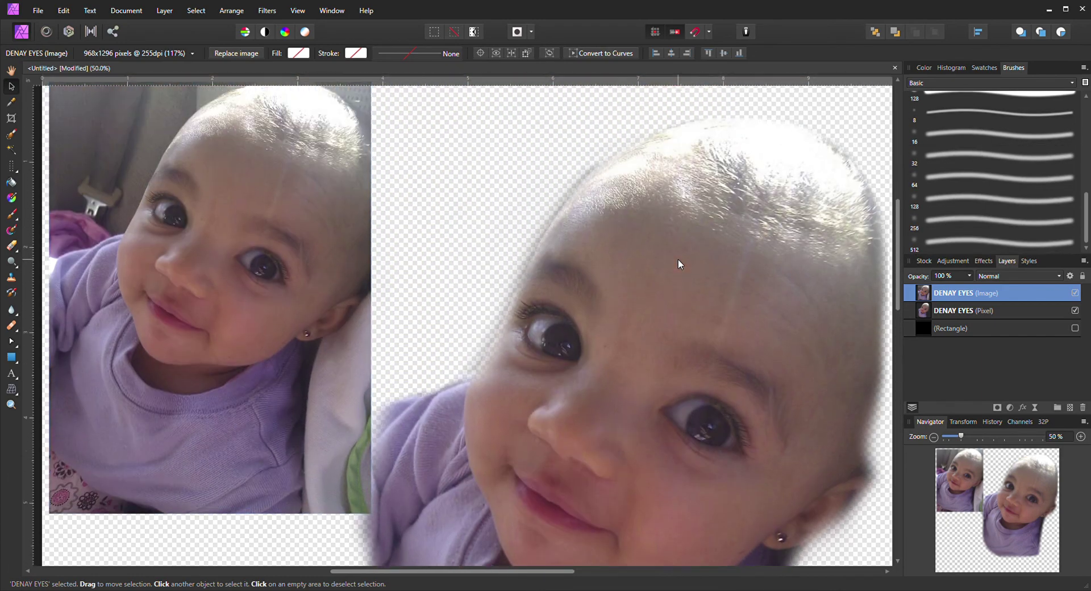